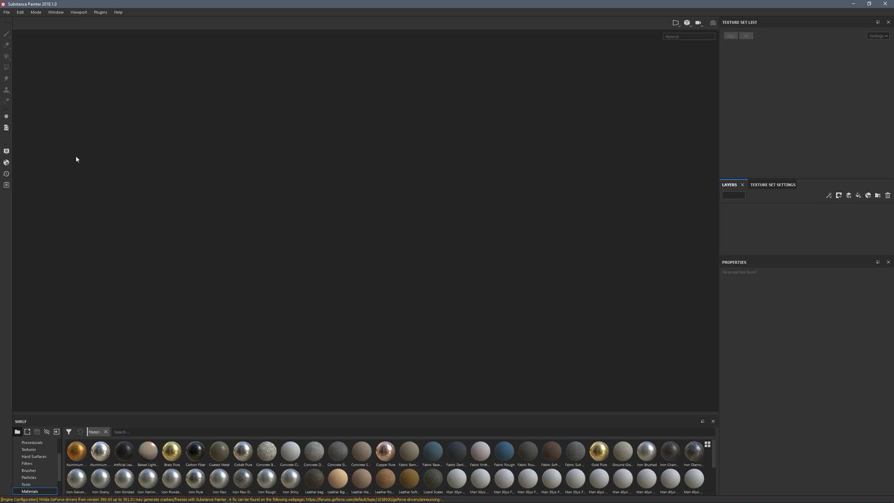
Reset the interface to the default layout and show Smart materials in the shelf.
{"action": "left_click", "coordinate": [79, 12]}
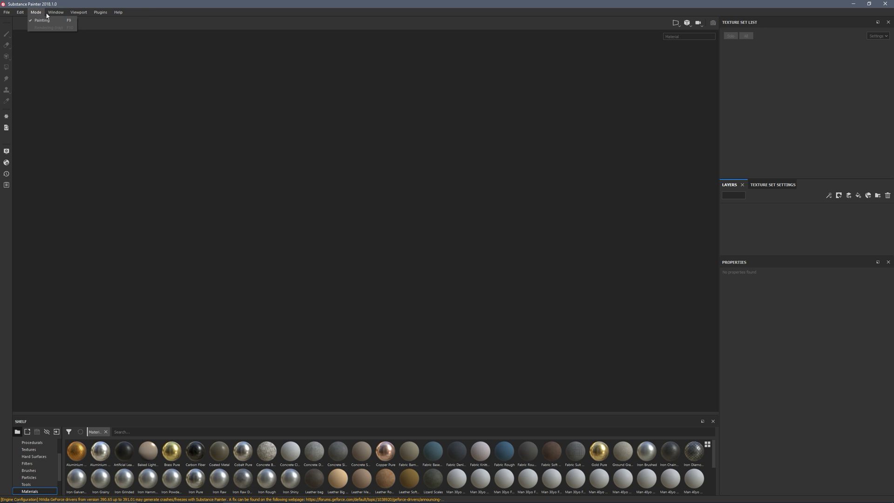
{"action": "left_click", "coordinate": [59, 45]}
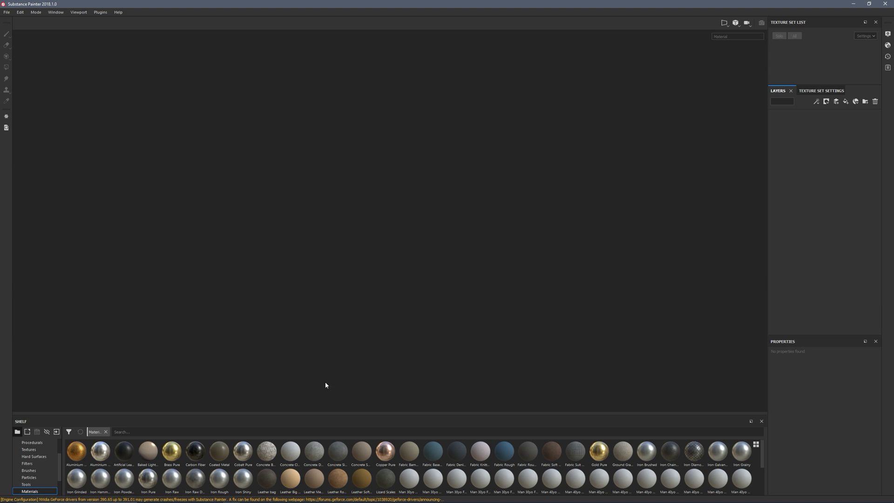
{"action": "left_click_drag", "start_coordinate": [58, 465], "coordinate": [58, 476]}
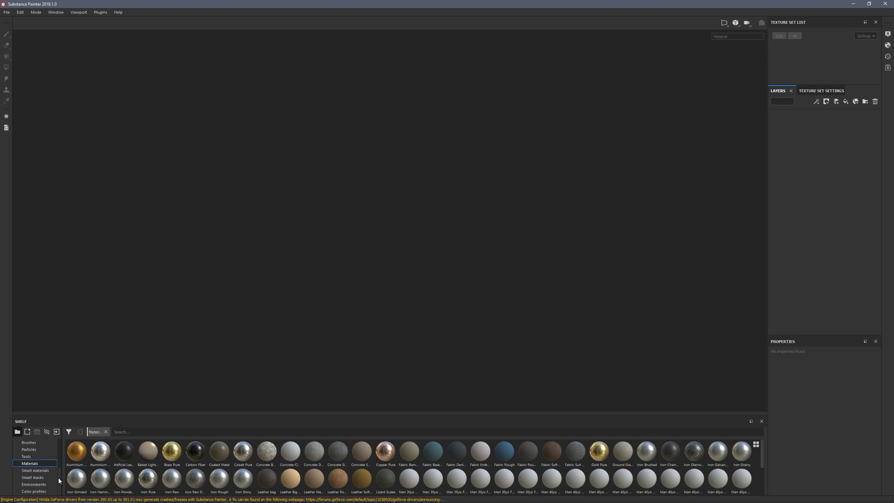
{"action": "left_click", "coordinate": [35, 470]}
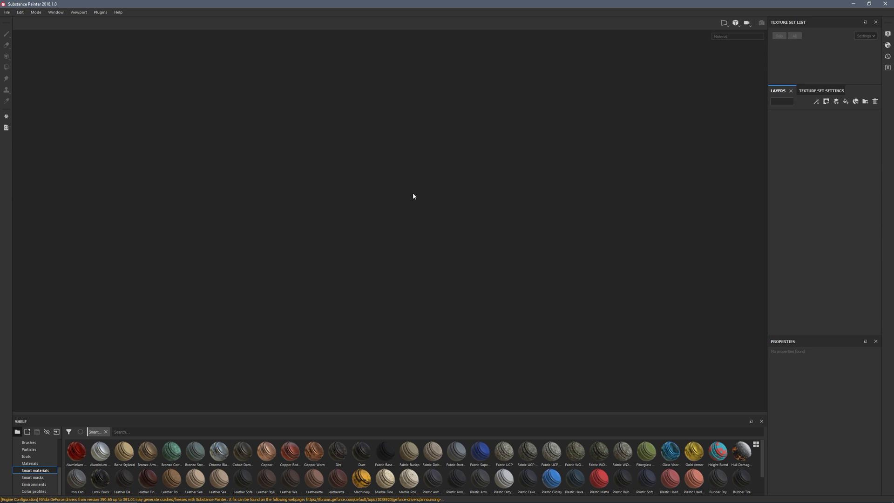
Open the recent roughness-map head project, dismiss the old-version notice, and turn view and lighting.
{"action": "left_click", "coordinate": [7, 12]}
{"action": "mouse_move", "coordinate": [17, 35]}
{"action": "left_click", "coordinate": [210, 35]}
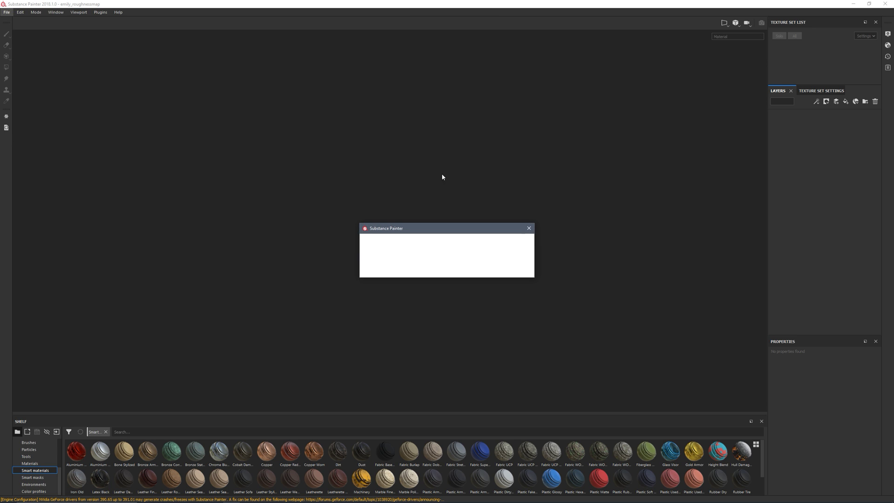
{"action": "left_click_drag", "start_coordinate": [471, 232], "coordinate": [473, 214]}
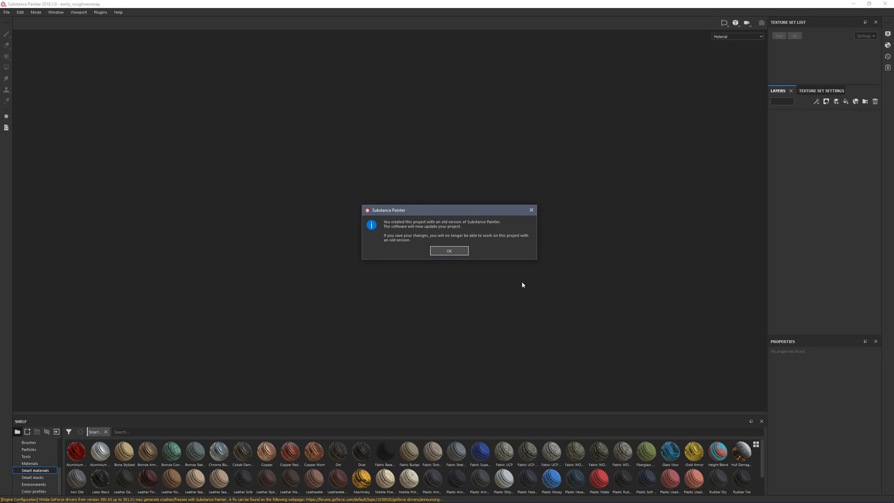
{"action": "left_click", "coordinate": [441, 252]}
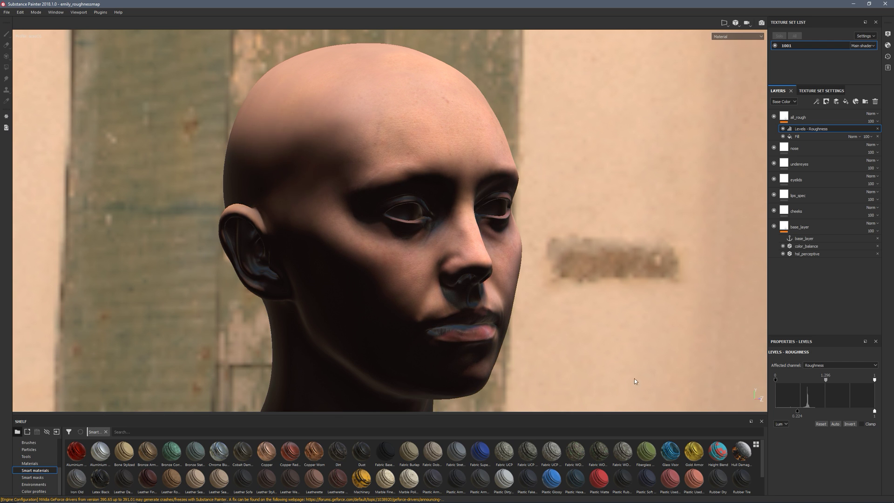
{"action": "left_click_drag", "start_coordinate": [571, 282], "coordinate": [453, 293], "text": "alt"}
{"action": "mouse_move", "coordinate": [453, 292]}
{"action": "right_mouse_down", "text": "shift"}
{"action": "mouse_move", "coordinate": [479, 289]}
{"action": "mouse_move", "coordinate": [462, 279]}
{"action": "right_mouse_up", "text": "shift"}
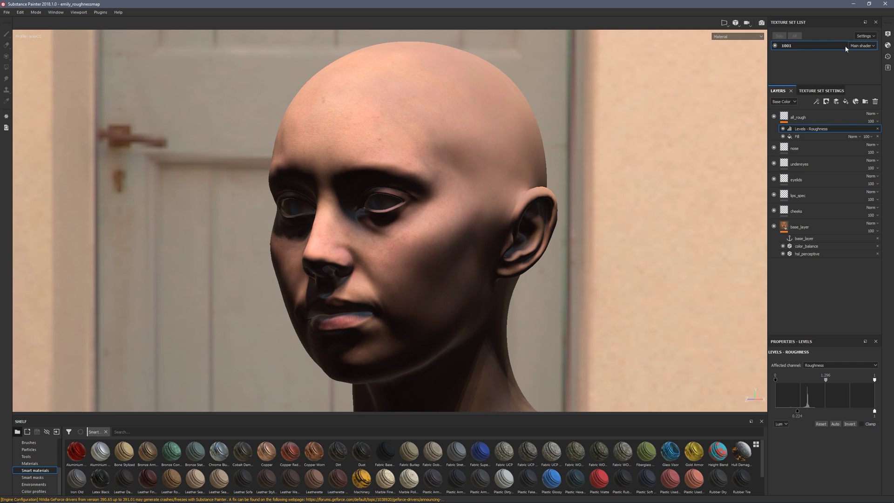
Untick Shadows in Display Settings, then look through the Camera and Viewport tabs.
{"action": "left_click", "coordinate": [887, 33]}
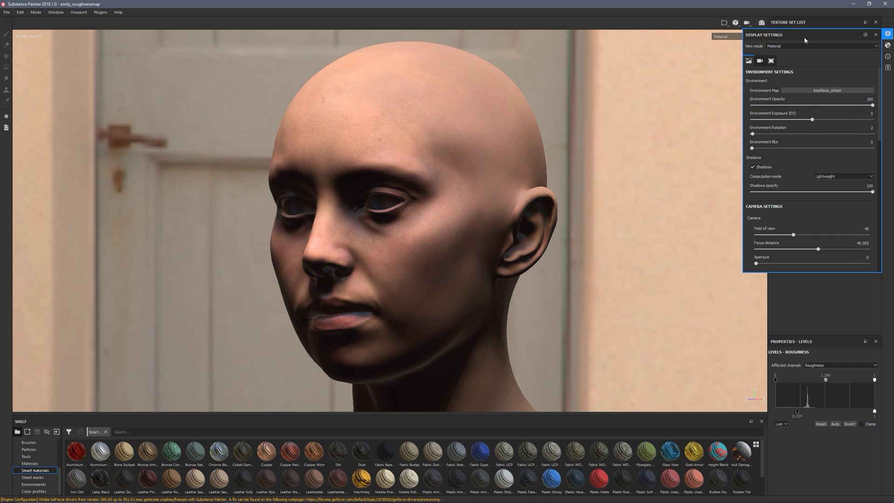
{"action": "left_click", "coordinate": [887, 35]}
{"action": "left_click", "coordinate": [886, 35]}
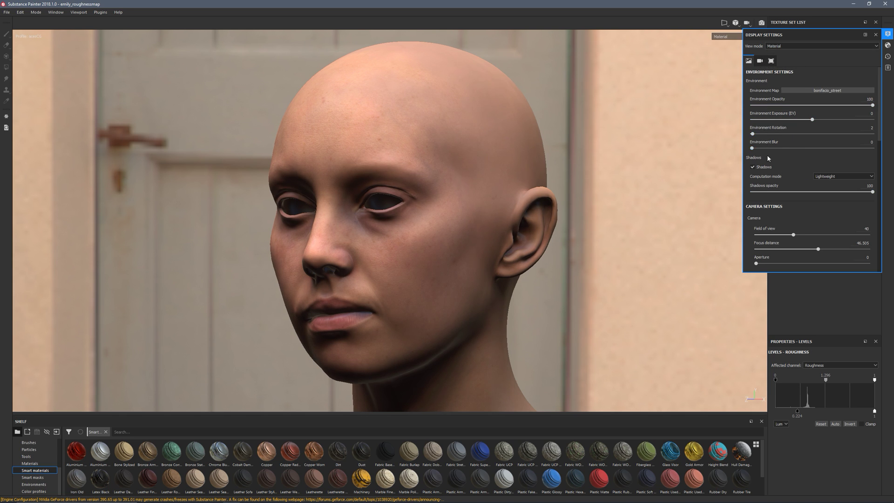
{"action": "left_click", "coordinate": [767, 167]}
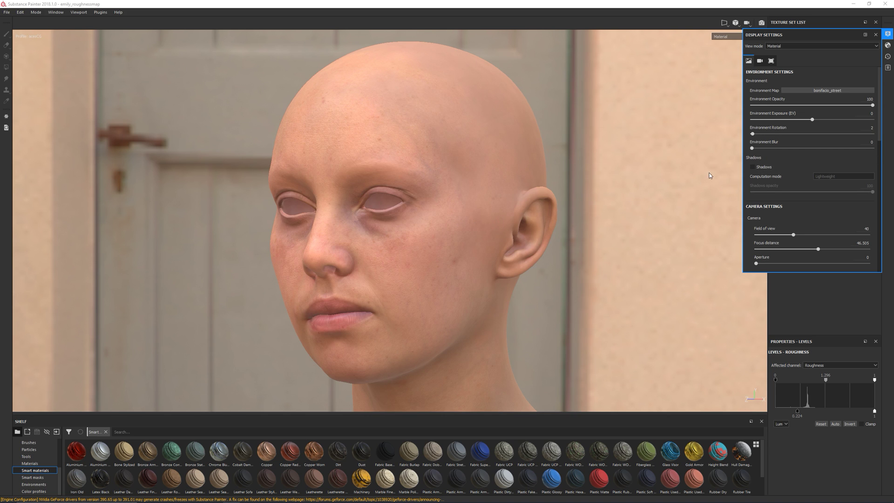
{"action": "left_click", "coordinate": [762, 62]}
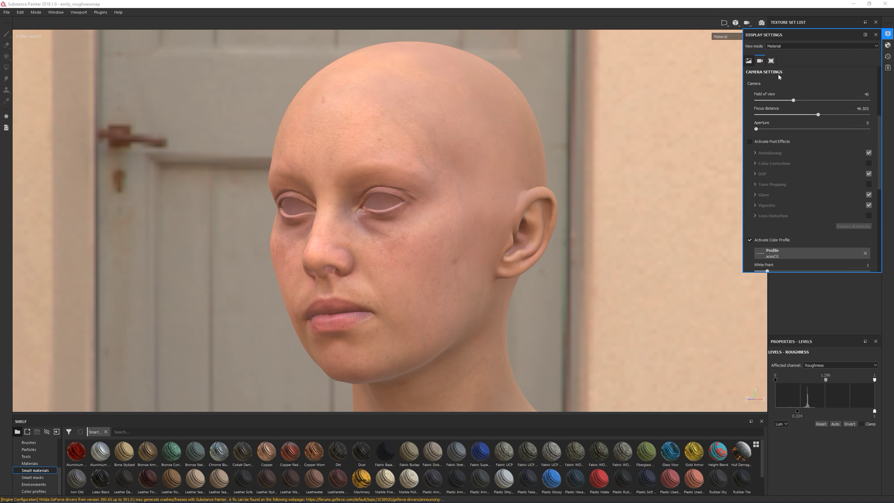
{"action": "left_click", "coordinate": [773, 62]}
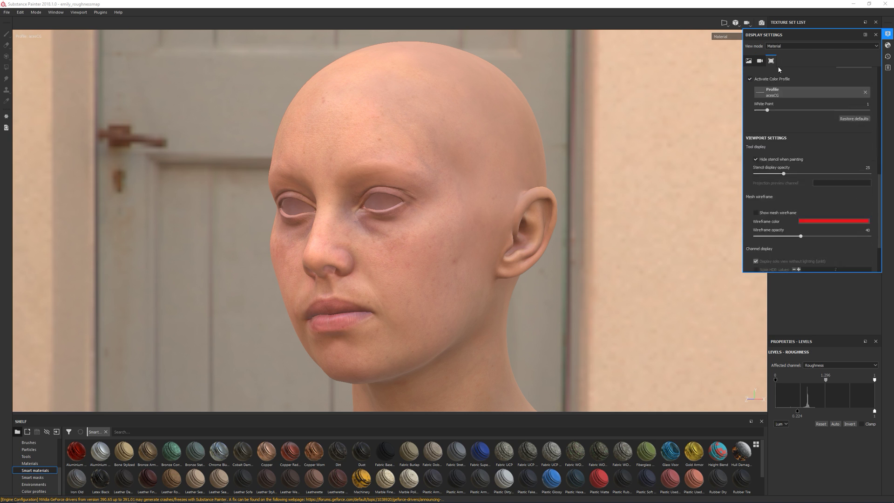
{"action": "left_click", "coordinate": [750, 60]}
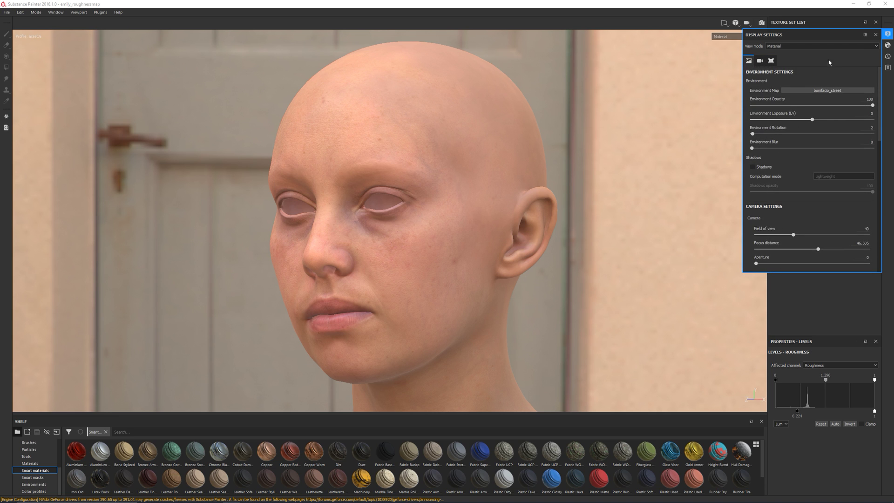
{"action": "left_click", "coordinate": [888, 34]}
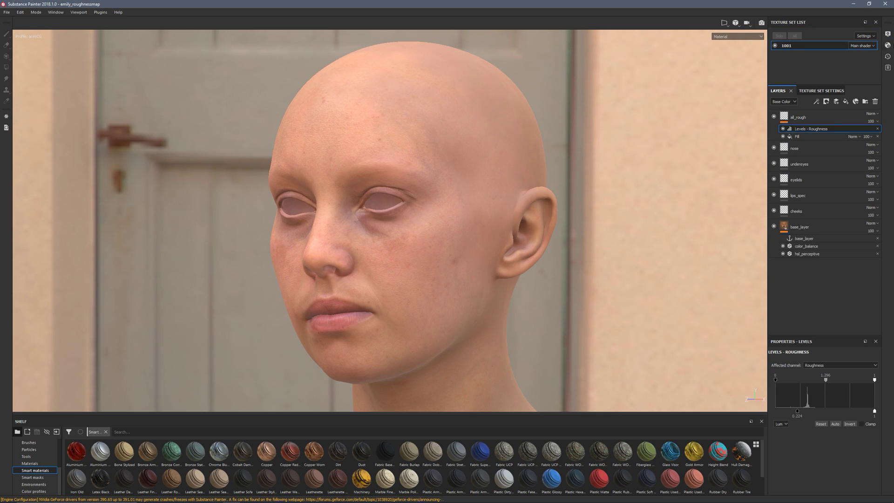
{"action": "left_click", "coordinate": [887, 46]}
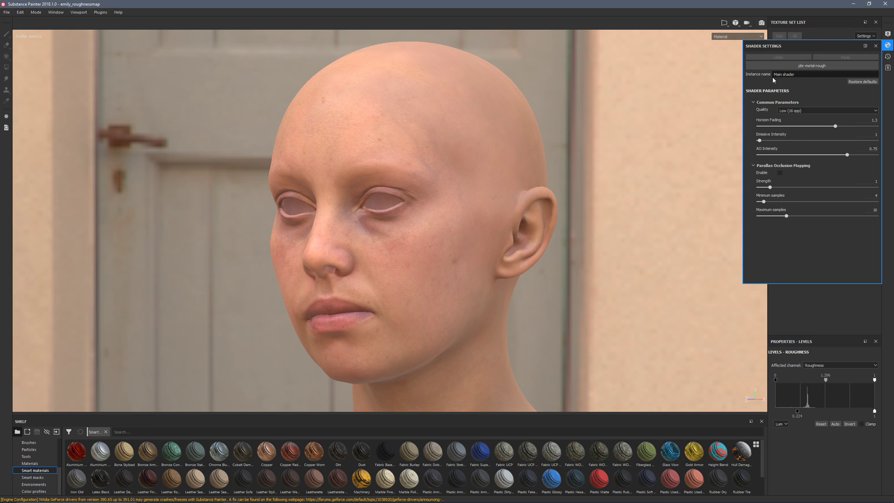
{"action": "left_click", "coordinate": [875, 46]}
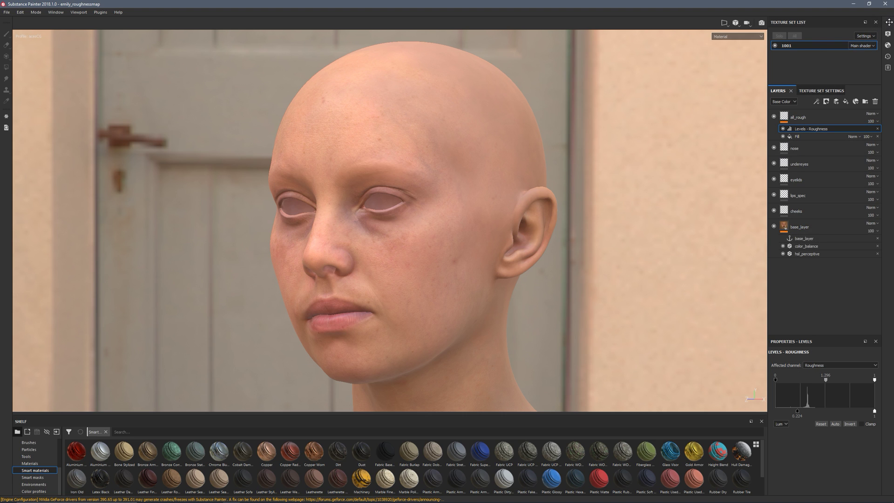
Move the panel icon strip to the left and switch to a split 2D/3D view.
{"action": "left_click_drag", "start_coordinate": [889, 21], "coordinate": [6, 150]}
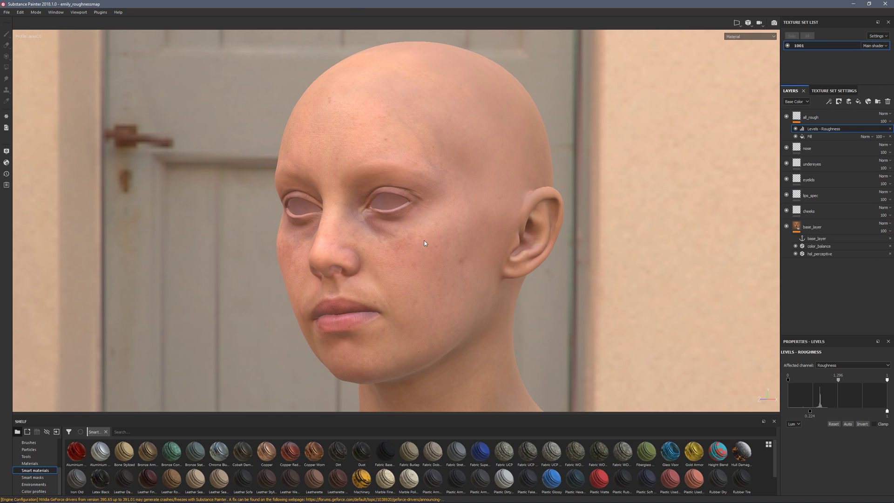
{"action": "left_click", "coordinate": [737, 22]}
{"action": "left_click", "coordinate": [738, 30]}
{"action": "left_click_drag", "start_coordinate": [644, 261], "coordinate": [574, 247], "text": "alt"}
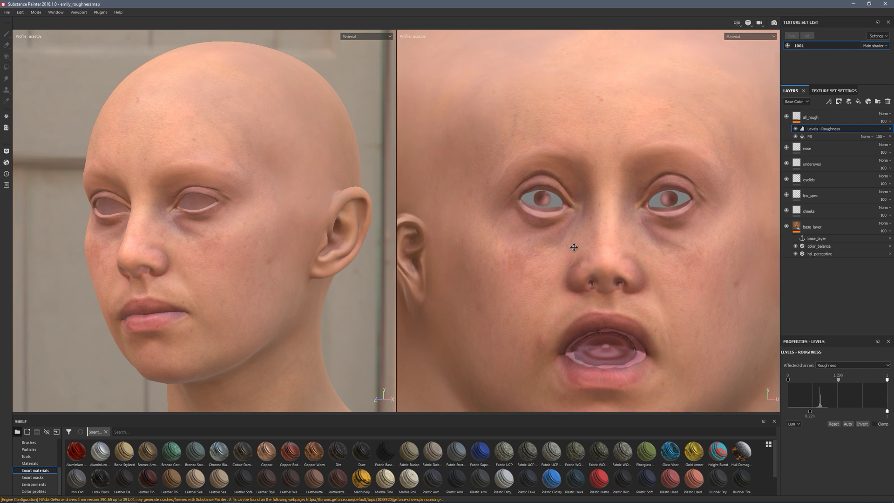
{"action": "middle_click_drag", "start_coordinate": [574, 247], "coordinate": [584, 207], "text": "alt"}
{"action": "mouse_move", "coordinate": [245, 280]}
{"action": "left_mouse_down", "text": "alt"}
{"action": "mouse_move", "coordinate": [124, 303]}
{"action": "mouse_move", "coordinate": [167, 280]}
{"action": "mouse_move", "coordinate": [241, 286]}
{"action": "left_mouse_up", "text": "alt"}
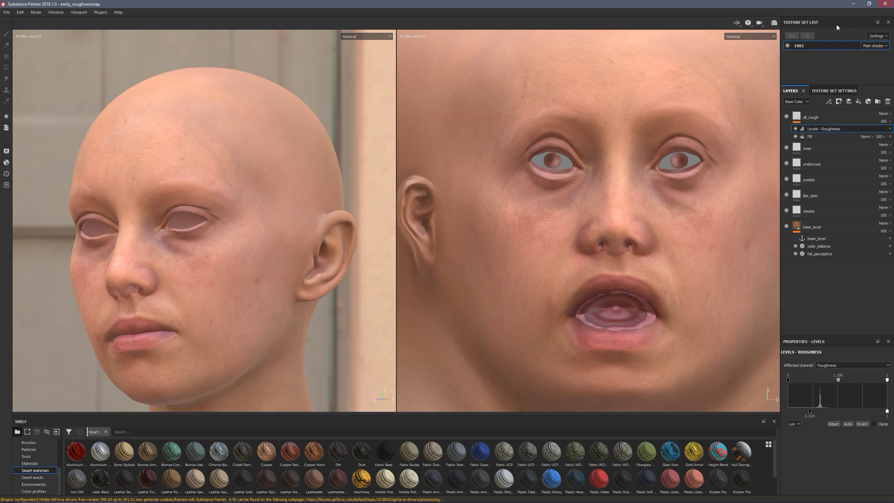
Try the 2D-only view, return to split, then switch to a single 3D view.
{"action": "left_click", "coordinate": [736, 23]}
{"action": "left_click", "coordinate": [740, 35]}
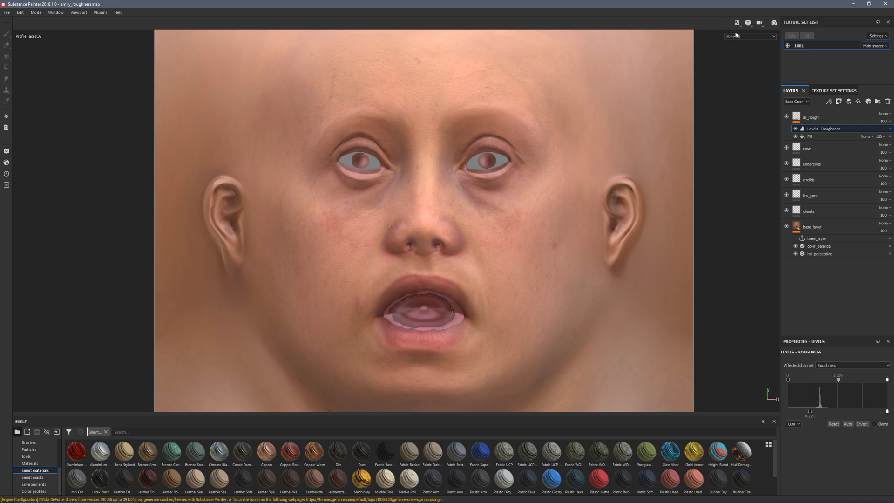
{"action": "left_click", "coordinate": [736, 23]}
{"action": "left_click", "coordinate": [745, 33]}
{"action": "left_click", "coordinate": [747, 23]}
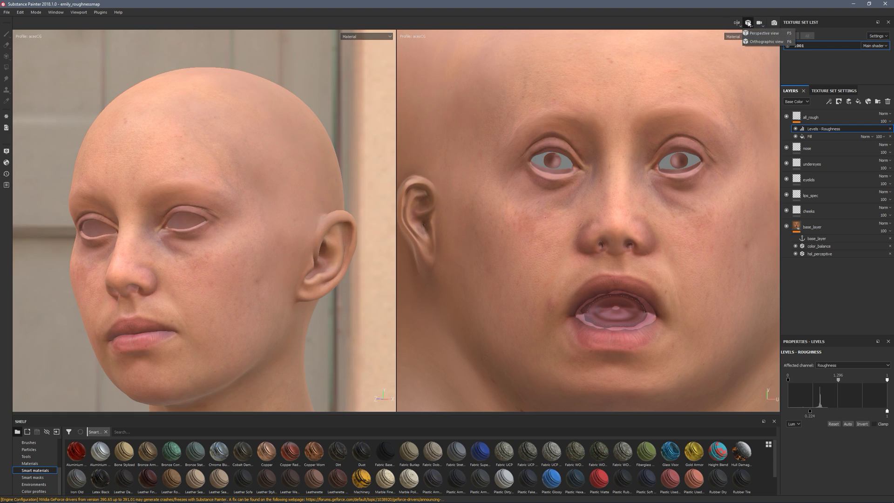
{"action": "left_click", "coordinate": [736, 23]}
{"action": "left_click", "coordinate": [740, 41]}
Toggle the camera to Orthographic and back to Perspective, then face the head.
{"action": "left_click", "coordinate": [747, 23]}
{"action": "left_click", "coordinate": [750, 41]}
{"action": "left_click", "coordinate": [748, 24]}
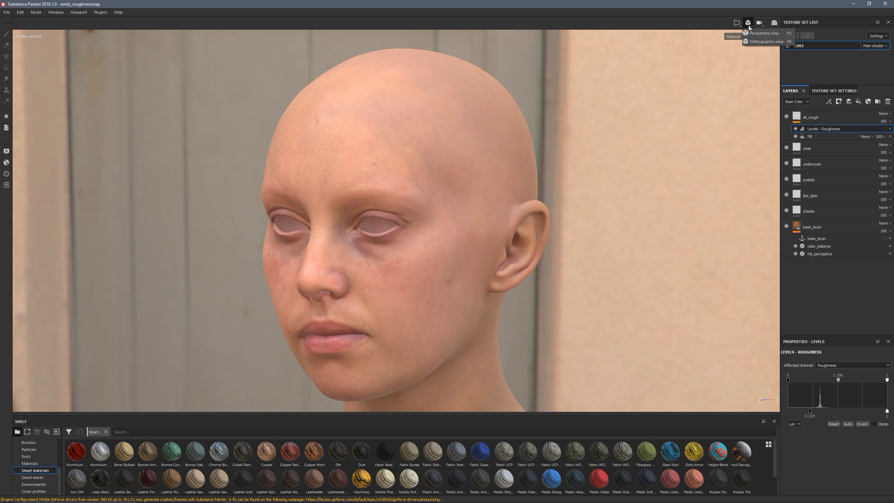
{"action": "left_click", "coordinate": [763, 33]}
{"action": "left_click_drag", "start_coordinate": [494, 225], "coordinate": [509, 175], "text": "alt"}
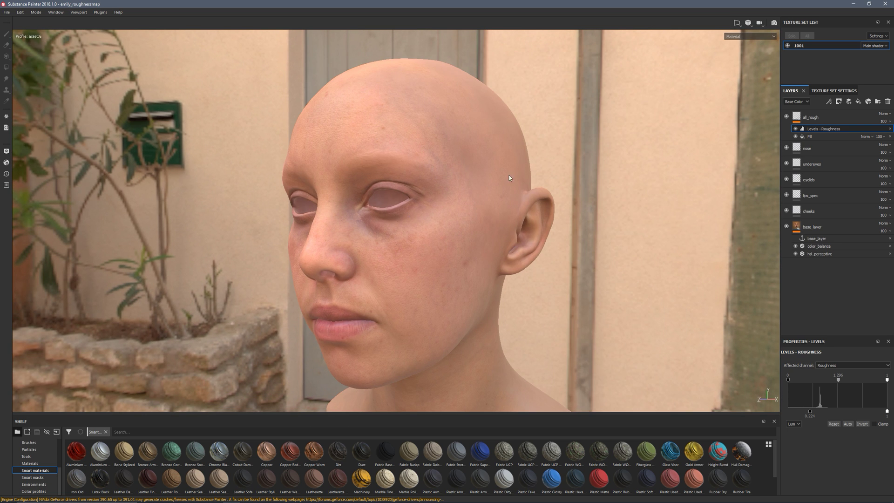
{"action": "left_click", "coordinate": [748, 23]}
{"action": "left_click", "coordinate": [759, 34]}
{"action": "left_click_drag", "start_coordinate": [431, 224], "coordinate": [521, 219], "text": "alt"}
{"action": "left_click", "coordinate": [759, 23]}
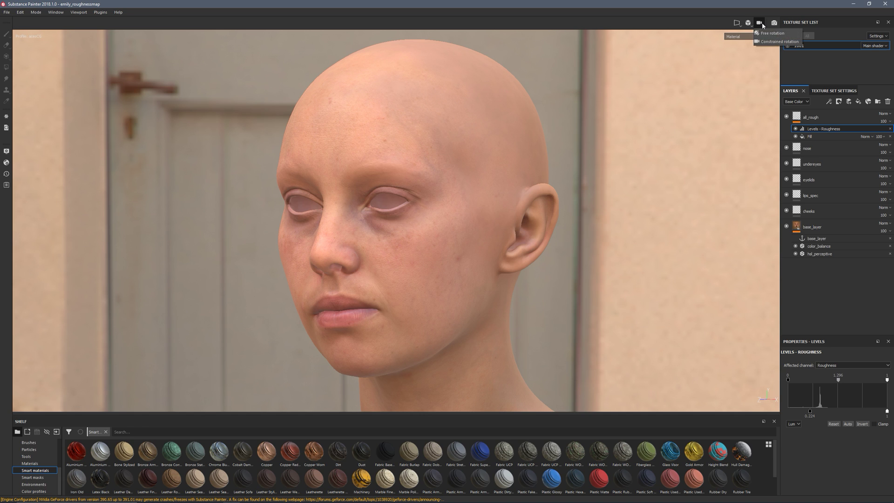
{"action": "left_click", "coordinate": [760, 27]}
{"action": "left_click", "coordinate": [740, 37]}
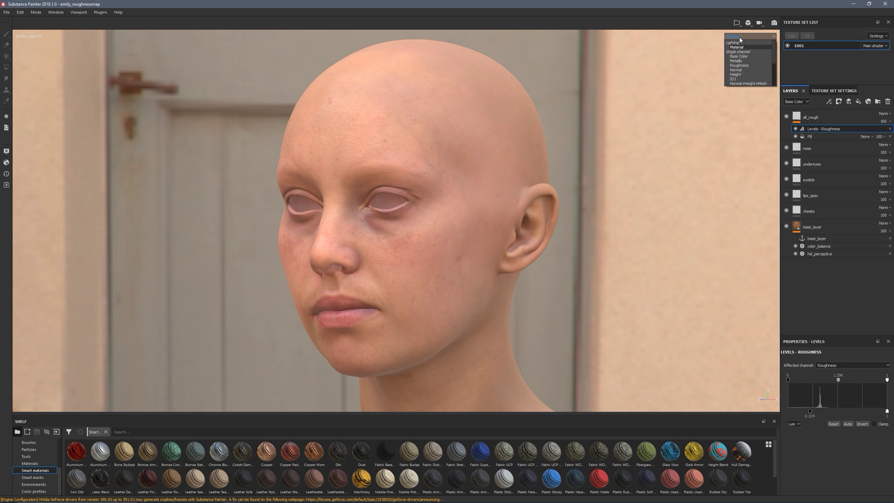
{"action": "scroll", "coordinate": [745, 78], "scroll_direction": "down", "scroll_amount": 3}
{"action": "scroll", "coordinate": [744, 69], "scroll_direction": "up", "scroll_amount": 3}
{"action": "mouse_move", "coordinate": [453, 192]}
{"action": "left_mouse_down", "text": "alt"}
{"action": "mouse_move", "coordinate": [484, 191]}
{"action": "mouse_move", "coordinate": [442, 196]}
{"action": "left_mouse_up", "text": "alt"}
{"action": "left_click_drag", "start_coordinate": [378, 193], "coordinate": [600, 137], "text": "alt"}
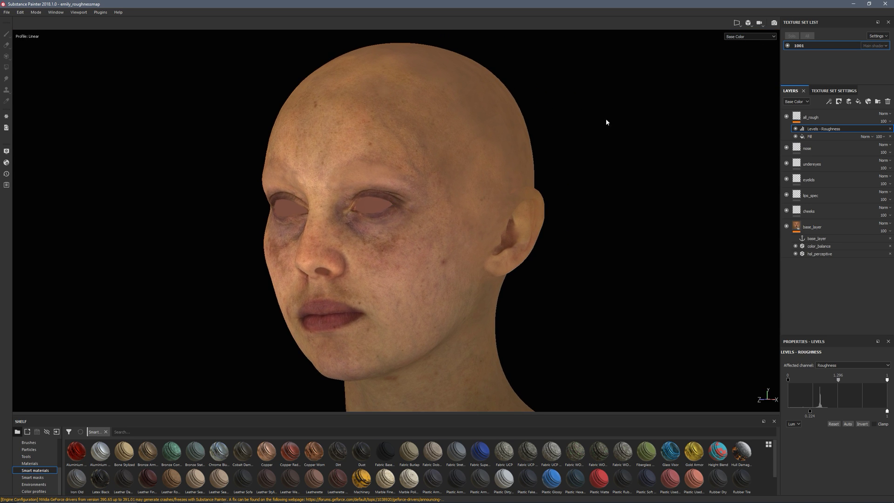
{"action": "left_click", "coordinate": [748, 36]}
{"action": "scroll", "coordinate": [743, 82], "scroll_direction": "down", "scroll_amount": 3}
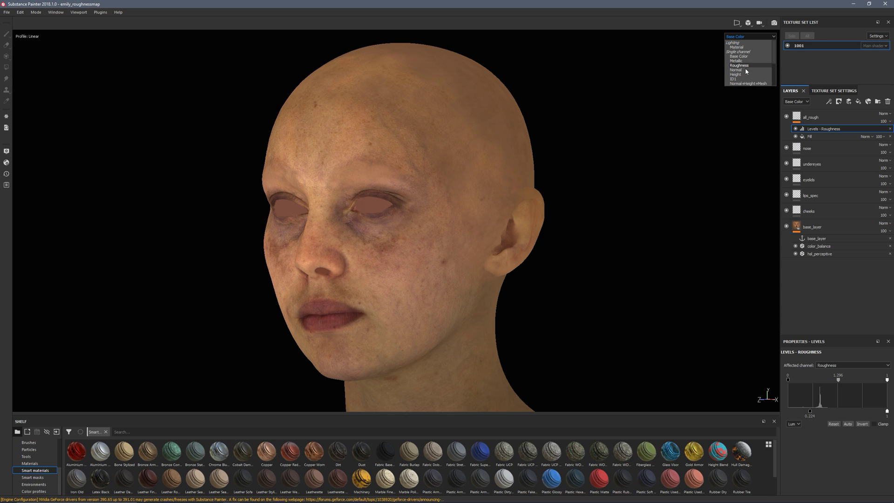
{"action": "left_click", "coordinate": [745, 70]}
{"action": "left_click", "coordinate": [740, 37]}
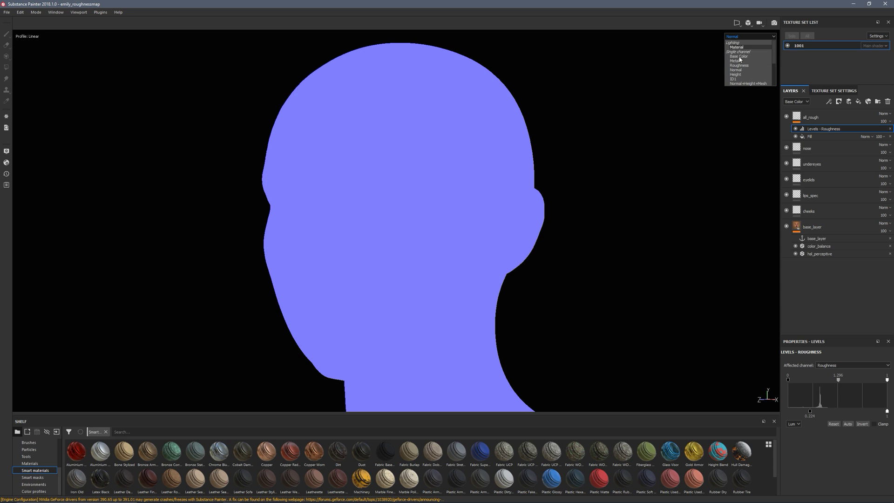
{"action": "left_click", "coordinate": [736, 61]}
{"action": "key", "text": "c"}
{"action": "key", "text": "c"}
{"action": "key", "text": "c"}
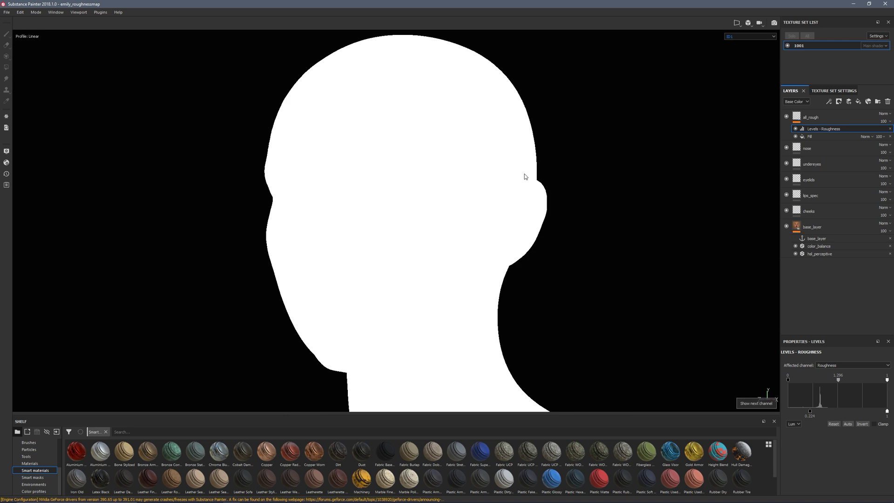
{"action": "key", "text": "c"}
{"action": "key", "text": "c"}
{"action": "key", "text": "c"}
{"action": "key", "text": "c"}
{"action": "key", "text": "c"}
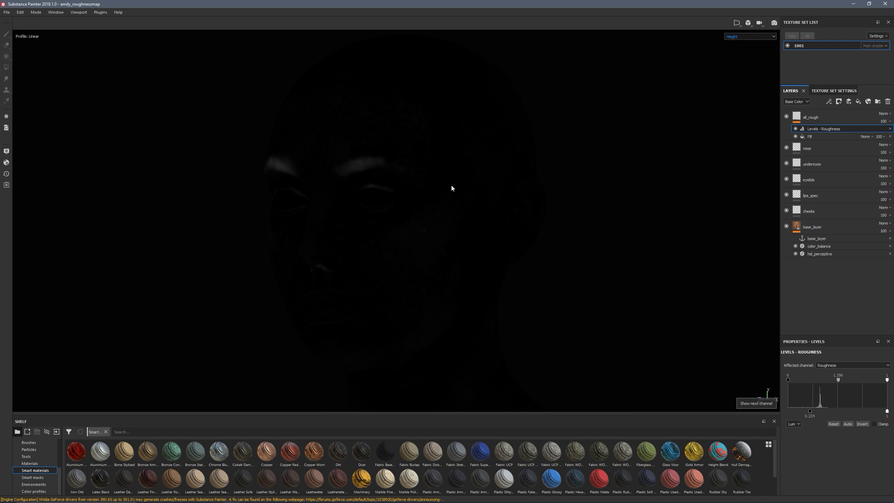
{"action": "key", "text": "m"}
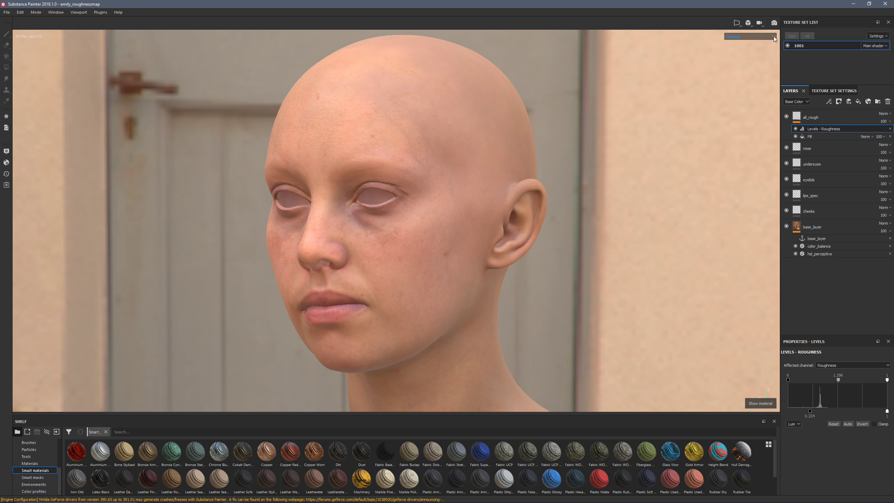
{"action": "left_click", "coordinate": [736, 66]}
{"action": "left_click_drag", "start_coordinate": [409, 205], "coordinate": [498, 187], "text": "alt"}
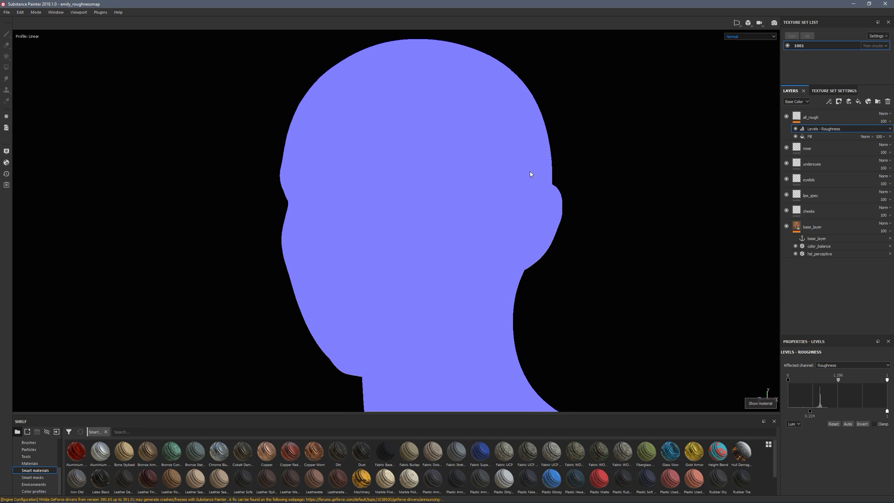
{"action": "key", "text": "m"}
{"action": "key", "text": "m"}
{"action": "key", "text": "m"}
{"action": "key", "text": "m"}
{"action": "key", "text": "m"}
{"action": "key", "text": "m"}
{"action": "key", "text": "c"}
{"action": "key", "text": "c"}
{"action": "key", "text": "c"}
{"action": "key", "text": "c"}
{"action": "key", "text": "c"}
{"action": "key", "text": "c"}
{"action": "key", "text": "c"}
{"action": "key", "text": "c"}
{"action": "key", "text": "c"}
{"action": "key", "text": "c"}
{"action": "left_click_drag", "start_coordinate": [396, 198], "coordinate": [381, 223], "text": "alt"}
{"action": "right_click_drag", "start_coordinate": [381, 223], "coordinate": [453, 222], "text": "alt"}
{"action": "key", "text": "m"}
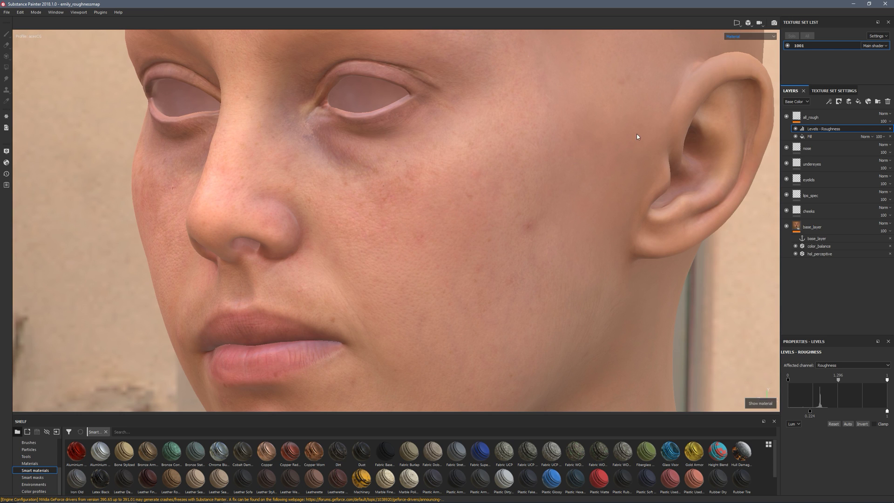
{"action": "left_click", "coordinate": [740, 37]}
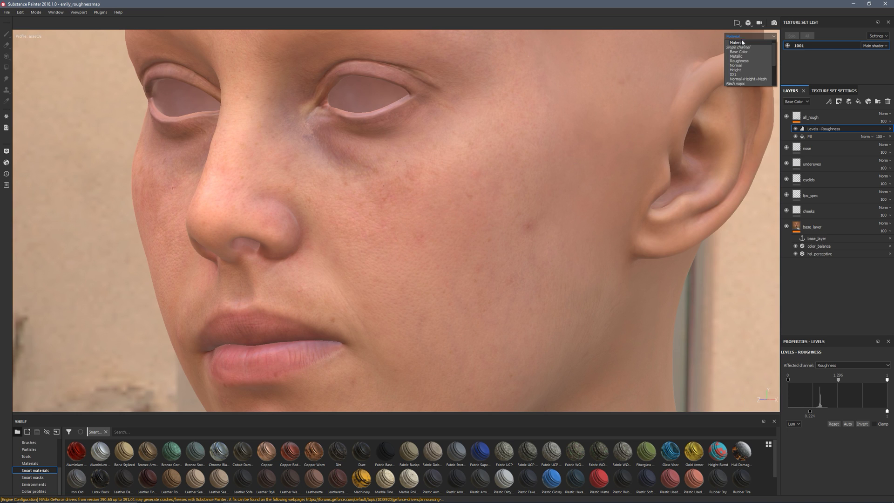
{"action": "left_click", "coordinate": [738, 61]}
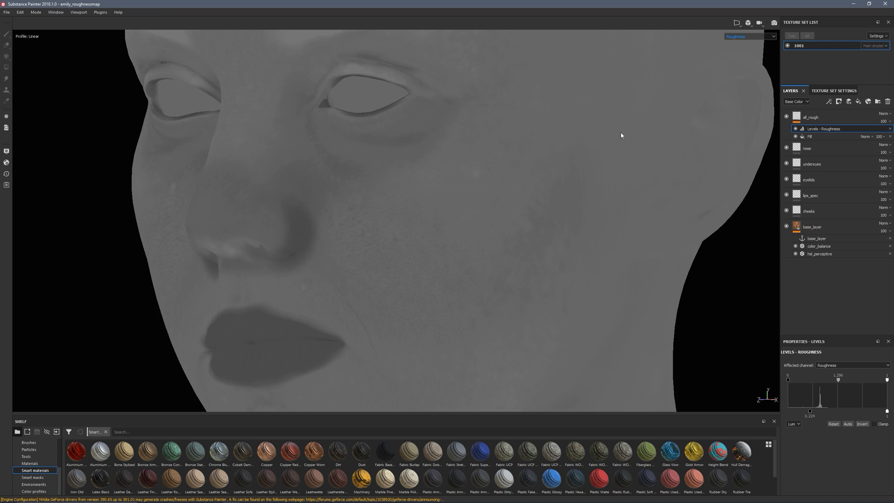
{"action": "left_click", "coordinate": [753, 38]}
{"action": "left_click", "coordinate": [752, 41]}
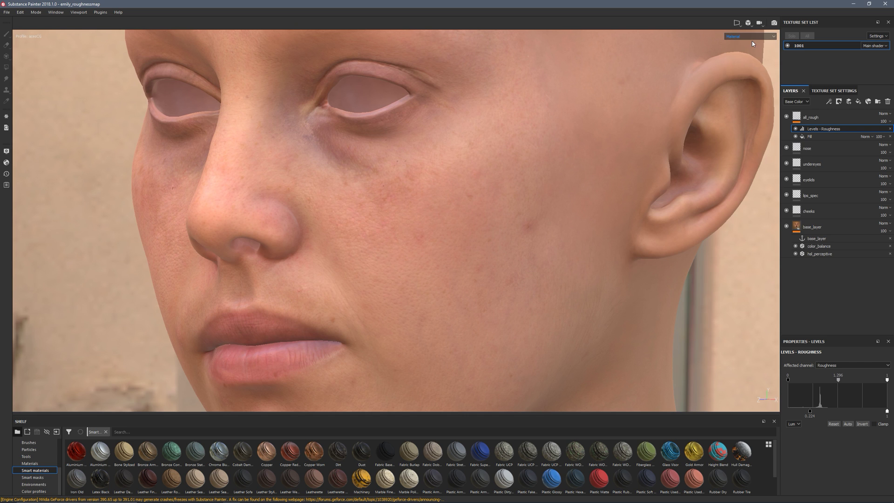
{"action": "scroll", "coordinate": [490, 187], "scroll_direction": "down", "scroll_amount": 8}
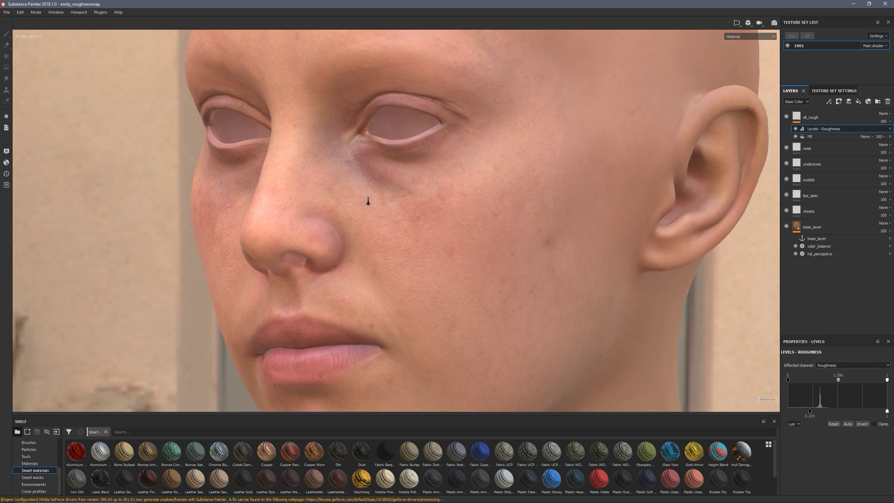
{"action": "middle_click_drag", "start_coordinate": [366, 200], "coordinate": [305, 213], "text": "alt"}
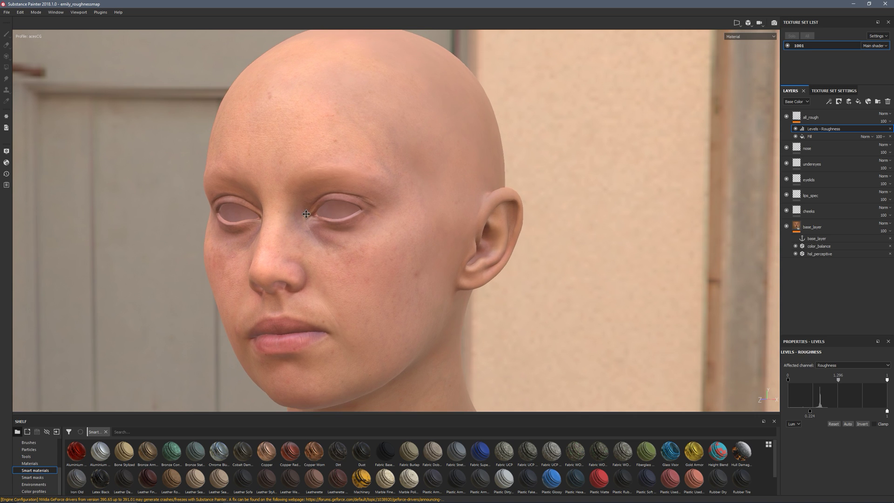
{"action": "left_click_drag", "start_coordinate": [306, 213], "coordinate": [379, 241], "text": "alt"}
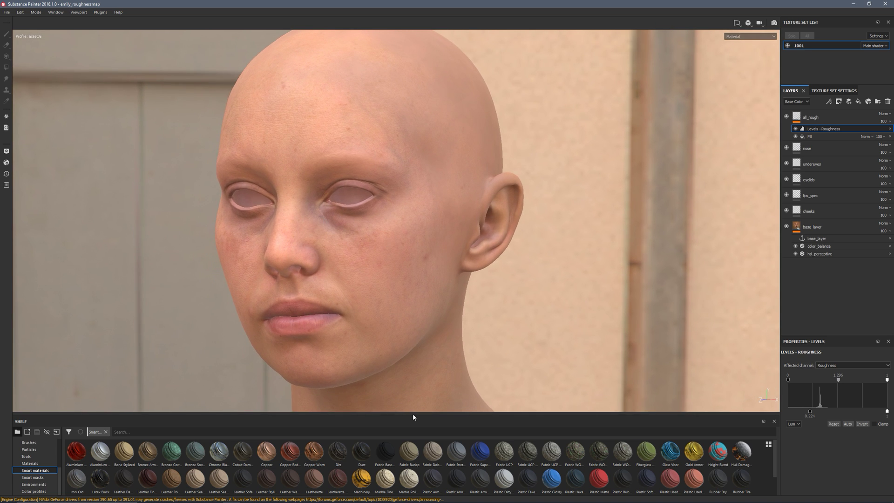
Enlarge the material shelf and float the Layers, Texture Set Settings and Levels properties panels.
{"action": "left_click_drag", "start_coordinate": [413, 414], "coordinate": [400, 359]}
{"action": "left_click_drag", "start_coordinate": [400, 225], "coordinate": [399, 375]}
{"action": "scroll", "coordinate": [405, 261], "scroll_direction": "up", "scroll_amount": 2}
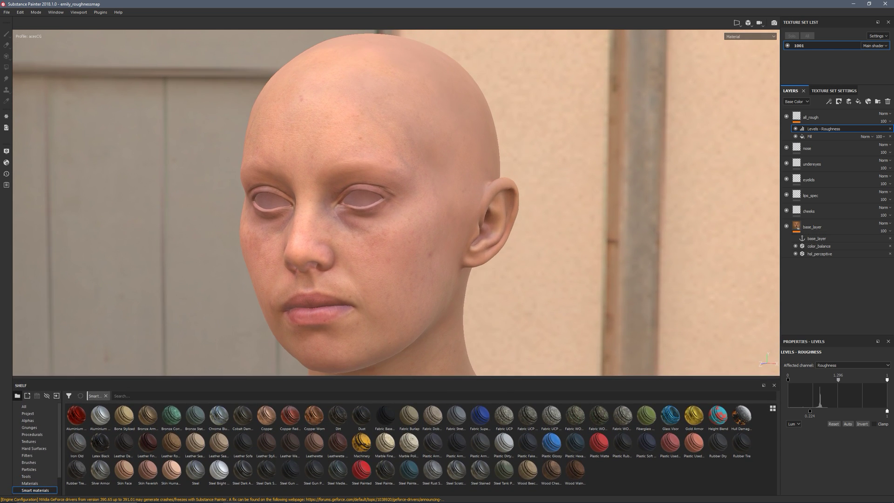
{"action": "left_click_drag", "start_coordinate": [790, 90], "coordinate": [274, 108]}
{"action": "left_click_drag", "start_coordinate": [577, 101], "coordinate": [416, 71]}
{"action": "left_click_drag", "start_coordinate": [808, 166], "coordinate": [615, 96]}
{"action": "left_click_drag", "start_coordinate": [444, 71], "coordinate": [466, 95]}
Arrange the three floating panels side by side so the face stays visible.
{"action": "left_click_drag", "start_coordinate": [278, 107], "coordinate": [320, 115]}
{"action": "left_click_drag", "start_coordinate": [449, 95], "coordinate": [208, 108]}
{"action": "left_click_drag", "start_coordinate": [656, 91], "coordinate": [493, 78]}
{"action": "left_click_drag", "start_coordinate": [341, 110], "coordinate": [323, 110]}
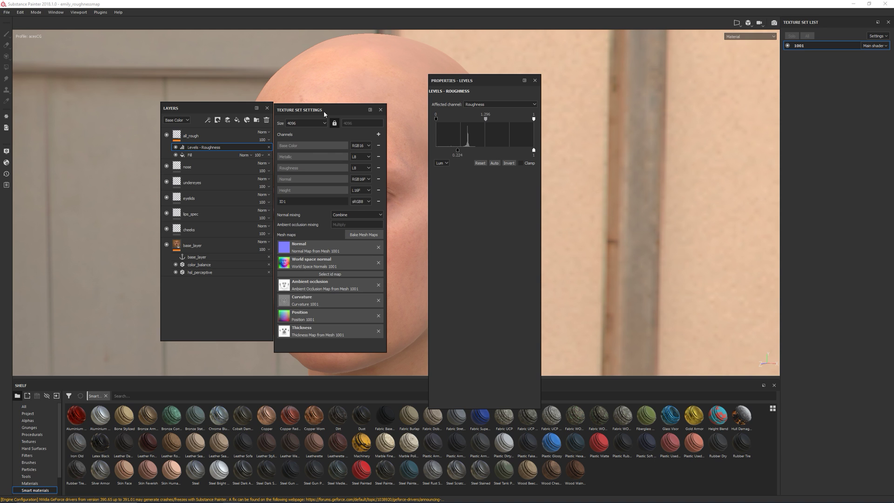
{"action": "left_click_drag", "start_coordinate": [184, 111], "coordinate": [121, 89]}
{"action": "left_click_drag", "start_coordinate": [298, 110], "coordinate": [236, 89]}
{"action": "left_click_drag", "start_coordinate": [448, 81], "coordinate": [342, 88]}
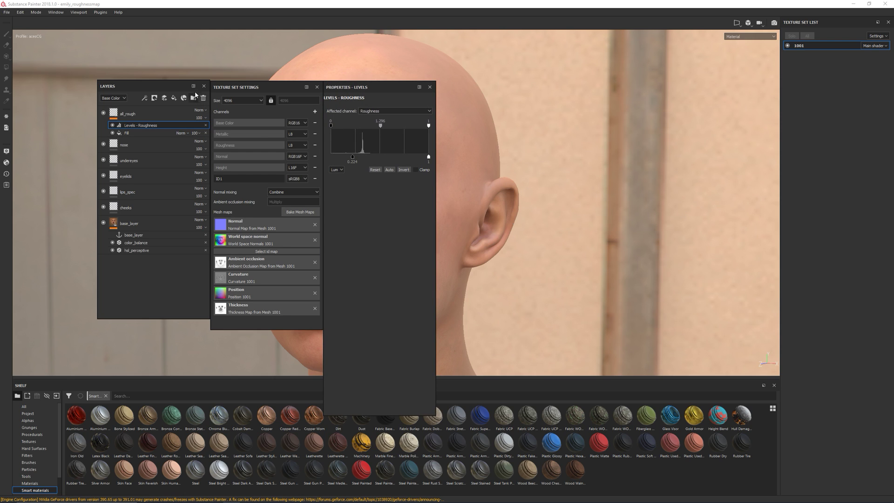
{"action": "mouse_move", "coordinate": [243, 88]}
{"action": "left_mouse_down"}
{"action": "mouse_move", "coordinate": [295, 75]}
{"action": "mouse_move", "coordinate": [243, 87]}
{"action": "left_mouse_up"}
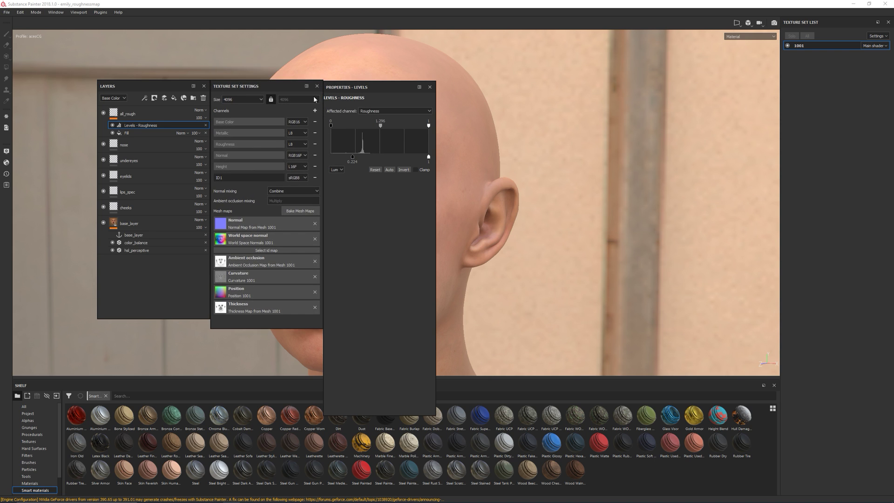
{"action": "left_click_drag", "start_coordinate": [375, 90], "coordinate": [425, 102]}
{"action": "left_click_drag", "start_coordinate": [271, 90], "coordinate": [291, 96]}
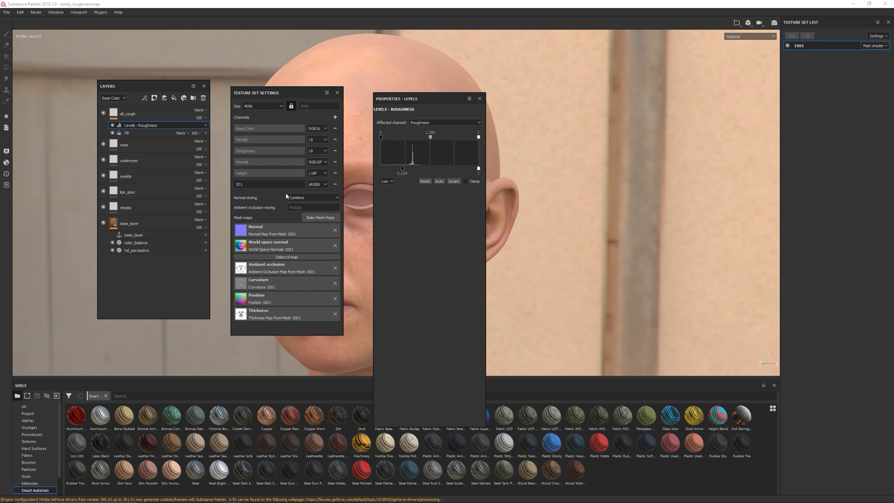
{"action": "left_click", "coordinate": [56, 12]}
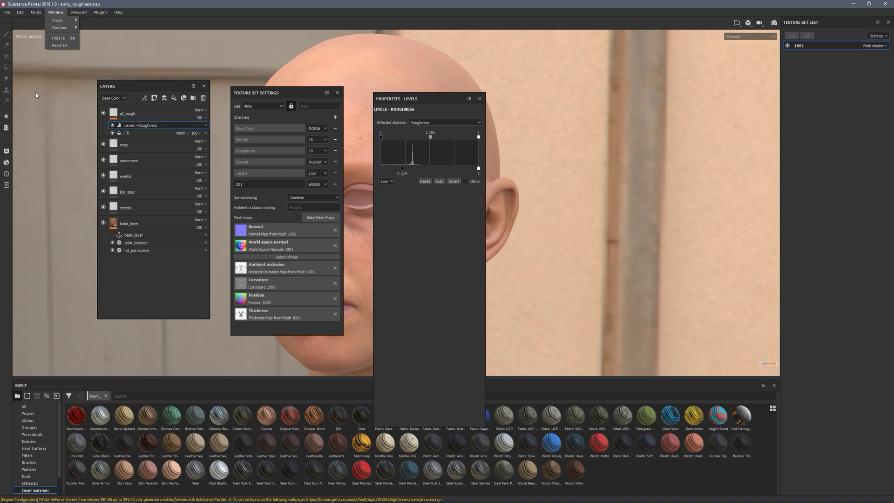
Reset the UI to redock the panels, then switch between Layers and Texture Set Settings.
{"action": "left_click", "coordinate": [59, 46]}
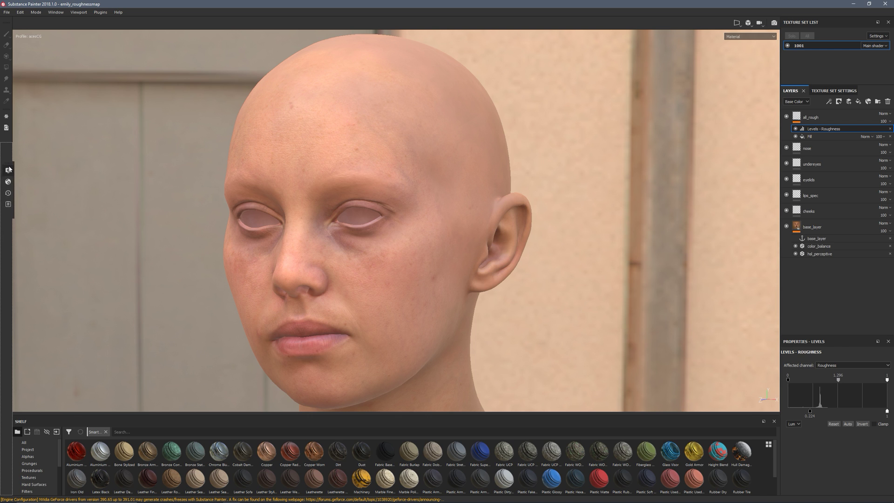
{"action": "left_click_drag", "start_coordinate": [355, 213], "coordinate": [417, 256], "text": "alt"}
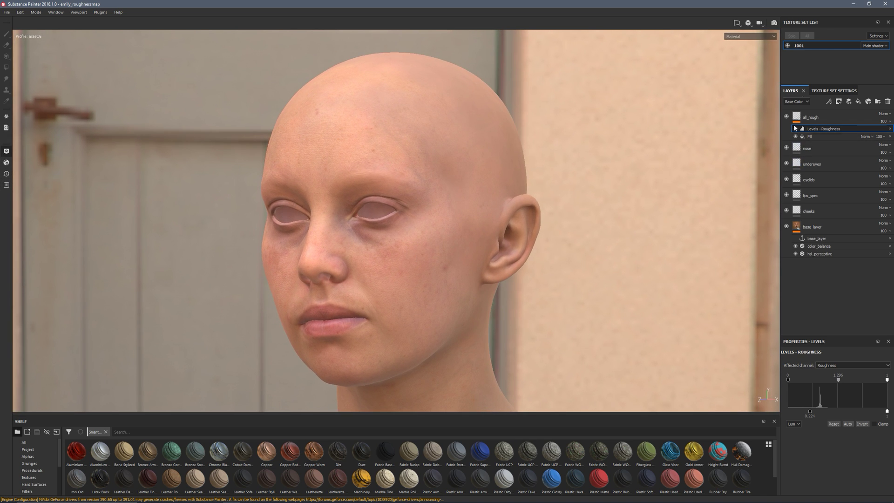
{"action": "left_click", "coordinate": [832, 91]}
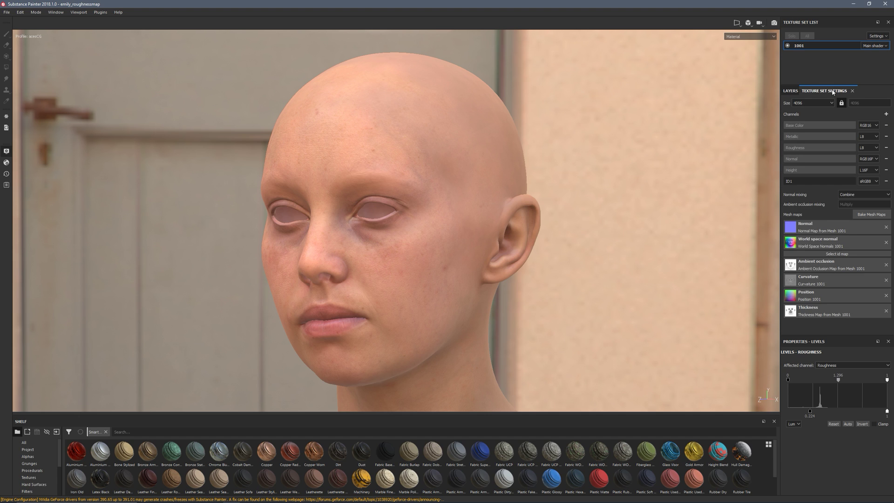
{"action": "left_click", "coordinate": [790, 90]}
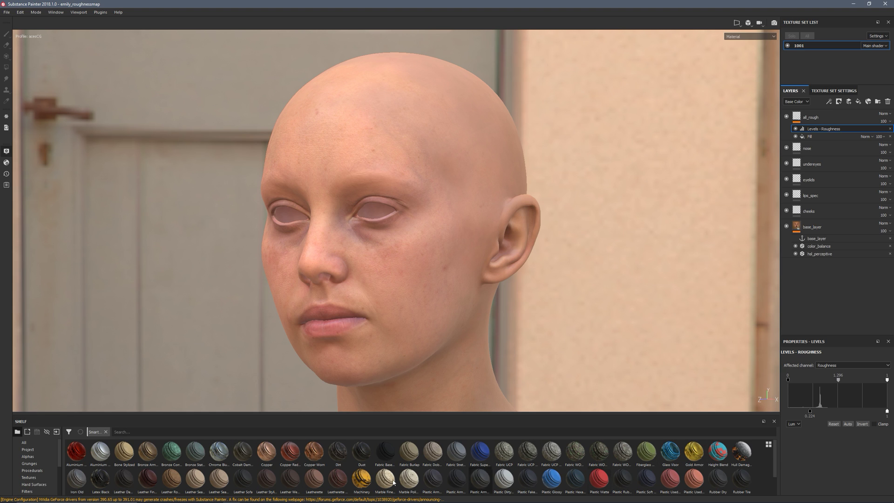
{"action": "left_click", "coordinate": [822, 92]}
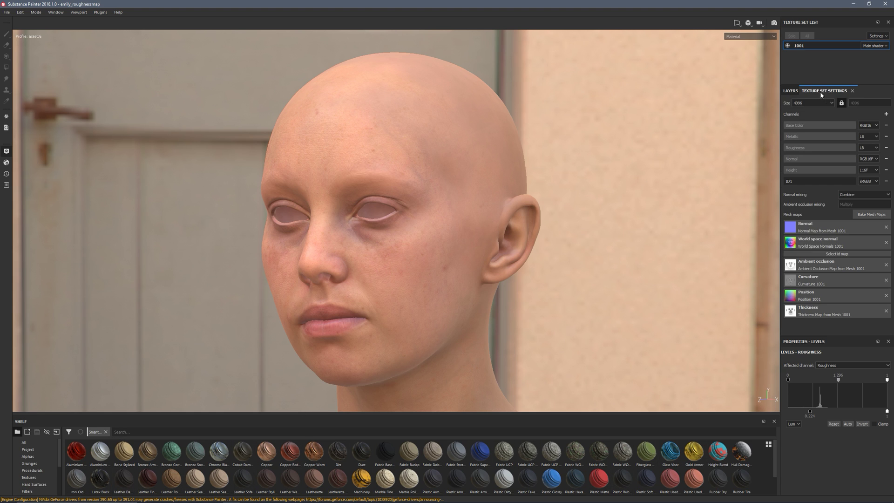
{"action": "left_click", "coordinate": [791, 90]}
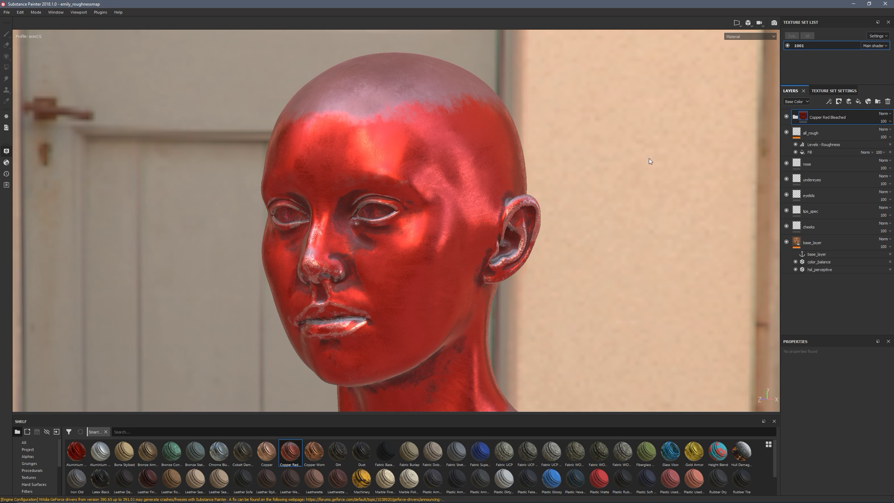
Reframe and zoom in on the head to inspect the Copper Red Bleached coating.
{"action": "left_click_drag", "start_coordinate": [428, 265], "coordinate": [428, 228], "text": "alt"}
{"action": "key", "text": "f"}
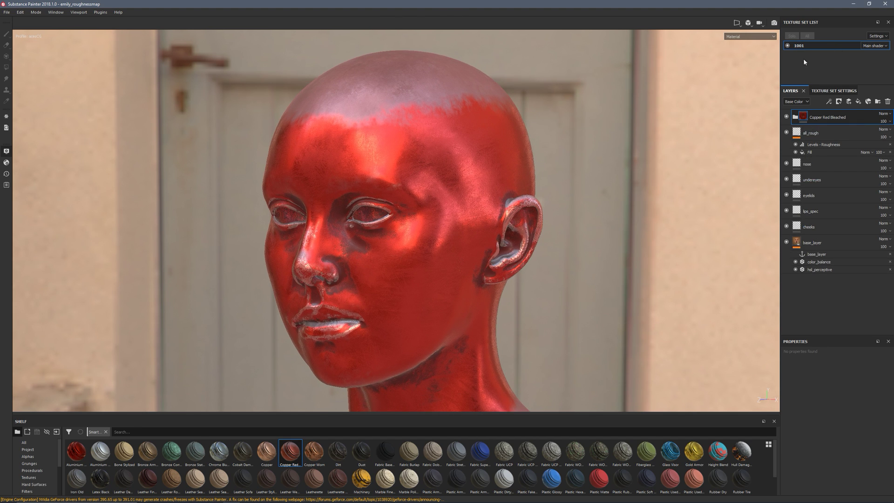
{"action": "scroll", "coordinate": [478, 212], "scroll_direction": "up", "scroll_amount": 5}
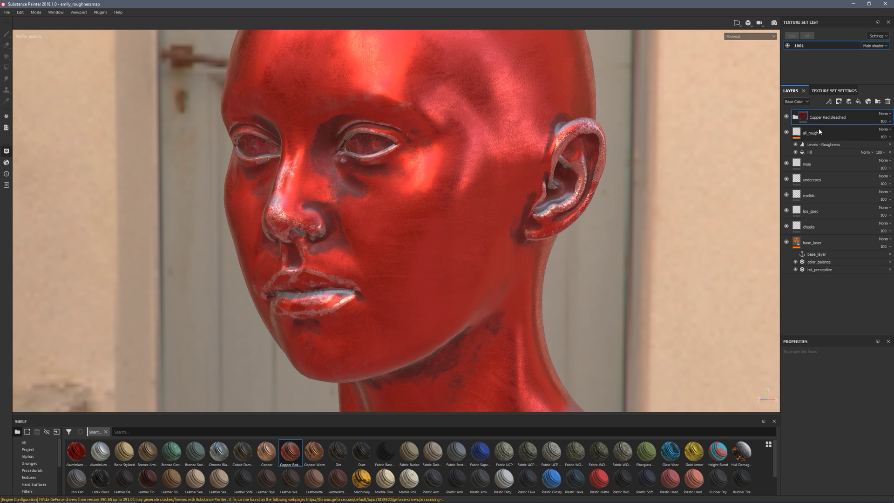
Add a black mask to the Copper Red Bleached layer and test a cheek stroke, undoing it.
{"action": "right_click", "coordinate": [800, 117]}
{"action": "left_click", "coordinate": [846, 133]}
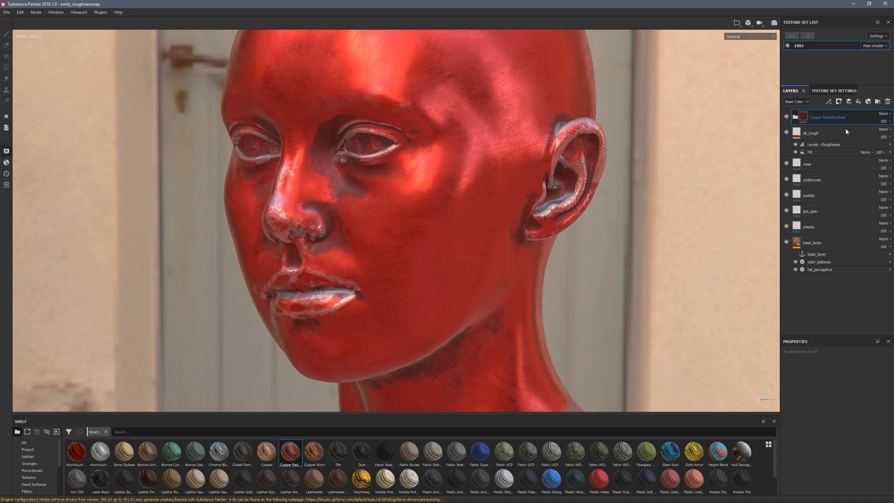
{"action": "mouse_move", "coordinate": [399, 160]}
{"action": "left_mouse_down", "text": "alt"}
{"action": "mouse_move", "coordinate": [407, 230]}
{"action": "mouse_move", "coordinate": [440, 221]}
{"action": "mouse_move", "coordinate": [393, 215]}
{"action": "mouse_move", "coordinate": [379, 202]}
{"action": "mouse_move", "coordinate": [476, 164]}
{"action": "left_mouse_up", "text": "alt"}
{"action": "left_click", "coordinate": [365, 215]}
{"action": "mouse_move", "coordinate": [382, 207]}
{"action": "left_mouse_down"}
{"action": "mouse_move", "coordinate": [479, 163]}
{"action": "mouse_move", "coordinate": [397, 193]}
{"action": "mouse_move", "coordinate": [376, 189]}
{"action": "mouse_move", "coordinate": [484, 147]}
{"action": "left_mouse_up"}
{"action": "key", "text": "ctrl+z"}
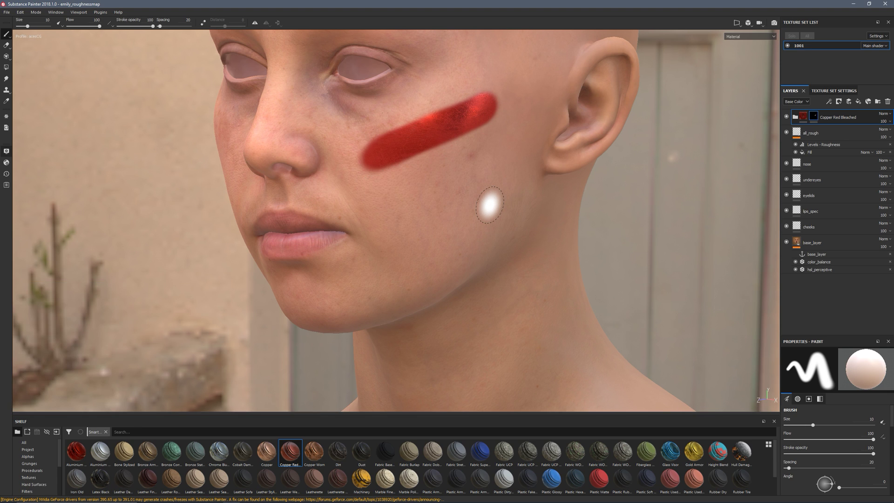
{"action": "scroll", "coordinate": [415, 256], "scroll_direction": "up", "scroll_amount": 5}
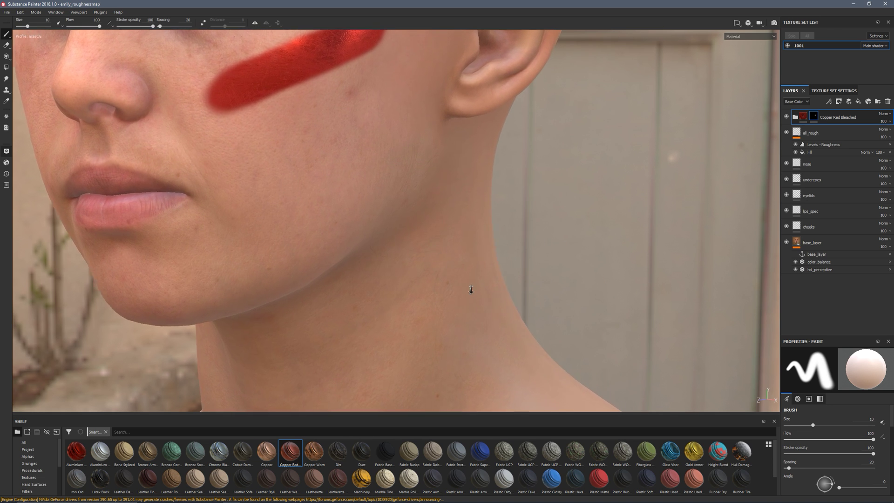
{"action": "scroll", "coordinate": [468, 287], "scroll_direction": "down", "scroll_amount": 5}
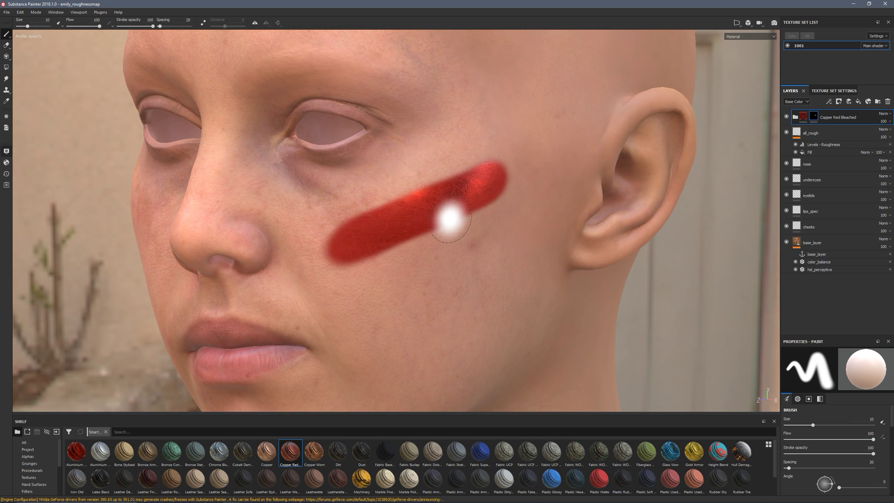
{"action": "key", "text": "ctrl+z"}
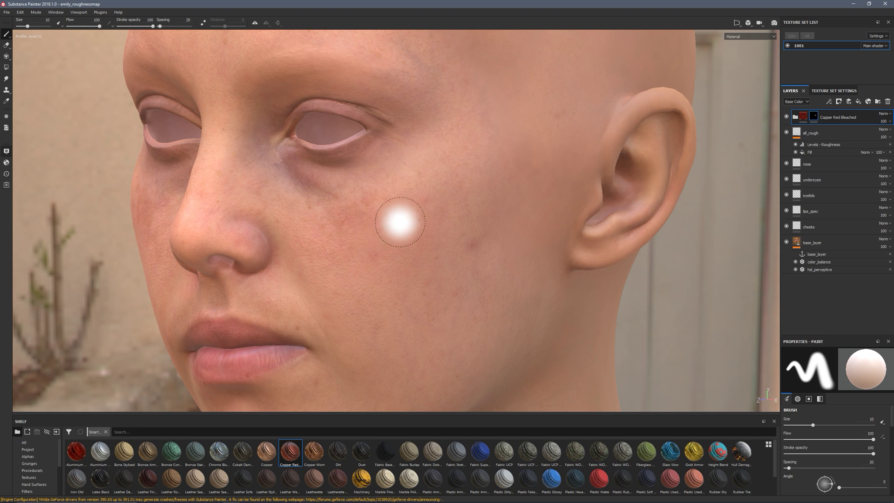
Paint three red stripes across the first cheek.
{"action": "left_click_drag", "start_coordinate": [344, 244], "coordinate": [471, 176]}
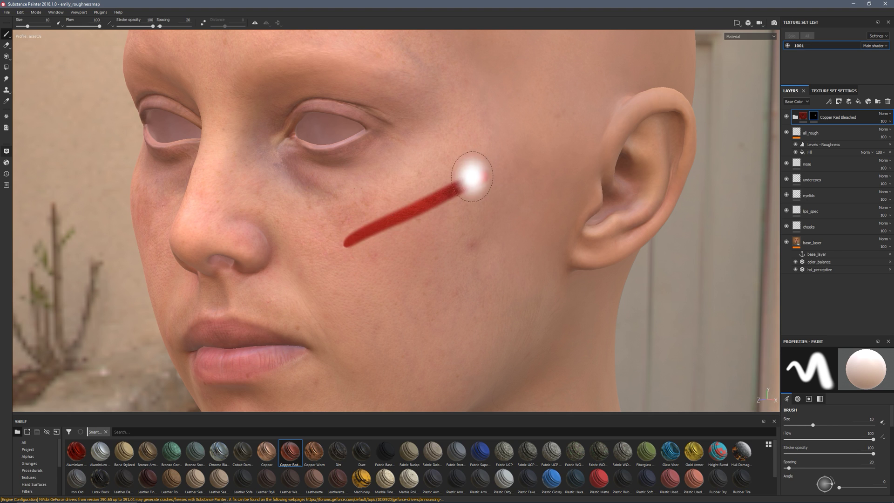
{"action": "left_click_drag", "start_coordinate": [349, 240], "coordinate": [497, 171]}
{"action": "mouse_move", "coordinate": [409, 206]}
{"action": "left_mouse_down"}
{"action": "mouse_move", "coordinate": [514, 155]}
{"action": "mouse_move", "coordinate": [365, 233]}
{"action": "mouse_move", "coordinate": [536, 163]}
{"action": "mouse_move", "coordinate": [489, 175]}
{"action": "mouse_move", "coordinate": [534, 150]}
{"action": "mouse_move", "coordinate": [489, 169]}
{"action": "left_mouse_up"}
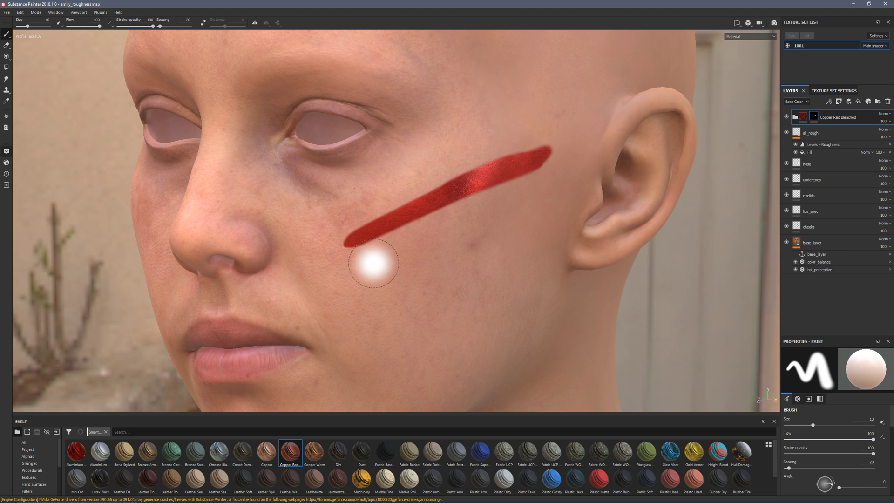
{"action": "mouse_move", "coordinate": [356, 279]}
{"action": "left_mouse_down"}
{"action": "mouse_move", "coordinate": [522, 202]}
{"action": "mouse_move", "coordinate": [447, 228]}
{"action": "mouse_move", "coordinate": [531, 198]}
{"action": "left_mouse_up"}
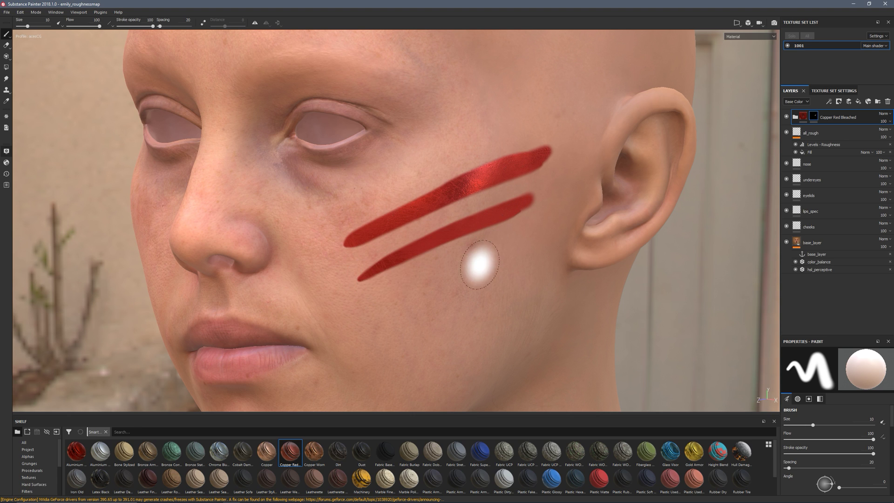
{"action": "mouse_move", "coordinate": [371, 300]}
{"action": "left_mouse_down"}
{"action": "mouse_move", "coordinate": [498, 241]}
{"action": "mouse_move", "coordinate": [435, 275]}
{"action": "mouse_move", "coordinate": [553, 228]}
{"action": "mouse_move", "coordinate": [485, 249]}
{"action": "mouse_move", "coordinate": [506, 239]}
{"action": "left_mouse_up"}
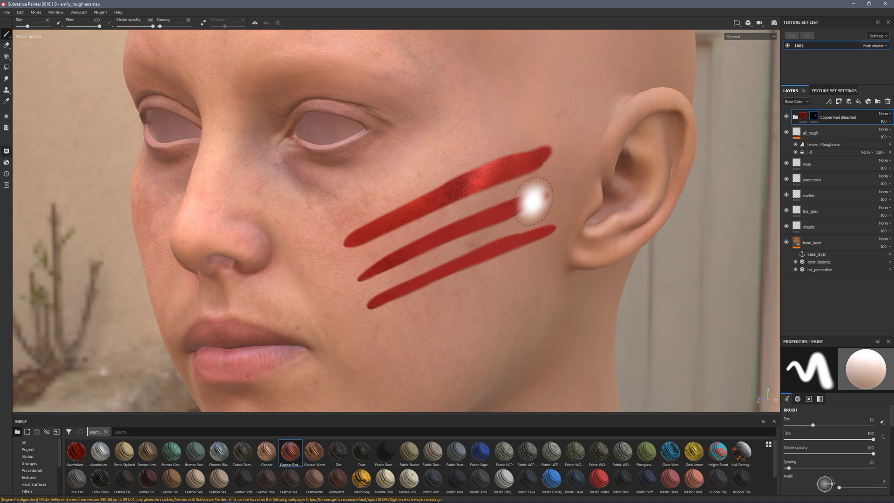
Turn the head and paint three red stripes across the other cheek.
{"action": "left_click_drag", "start_coordinate": [508, 205], "coordinate": [489, 196], "text": "alt"}
{"action": "mouse_move", "coordinate": [406, 335]}
{"action": "left_mouse_down", "text": "alt"}
{"action": "mouse_move", "coordinate": [455, 277]}
{"action": "mouse_move", "coordinate": [256, 257]}
{"action": "left_mouse_up", "text": "alt"}
{"action": "mouse_move", "coordinate": [163, 310]}
{"action": "left_mouse_down", "text": "alt"}
{"action": "mouse_move", "coordinate": [433, 289]}
{"action": "mouse_move", "coordinate": [450, 306]}
{"action": "left_mouse_up", "text": "alt"}
{"action": "left_click_drag", "start_coordinate": [279, 162], "coordinate": [420, 189]}
{"action": "left_click", "coordinate": [280, 194]}
{"action": "left_click_drag", "start_coordinate": [280, 195], "coordinate": [402, 227]}
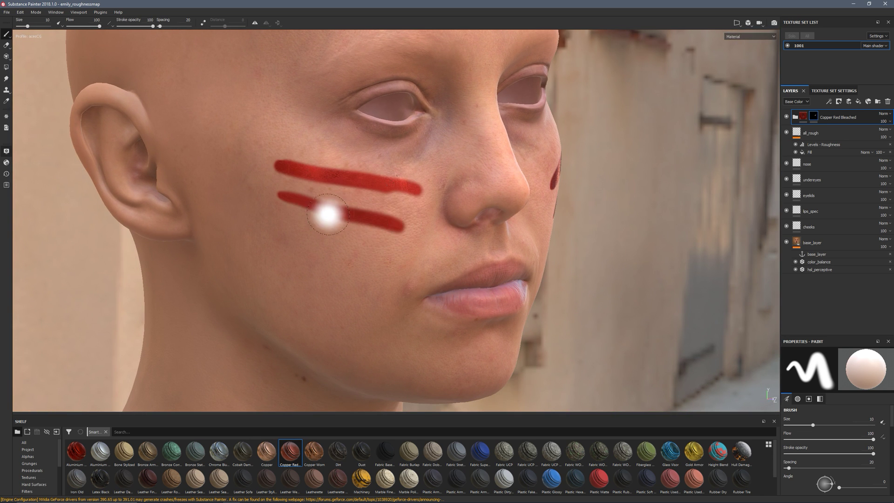
{"action": "left_click_drag", "start_coordinate": [284, 228], "coordinate": [396, 256]}
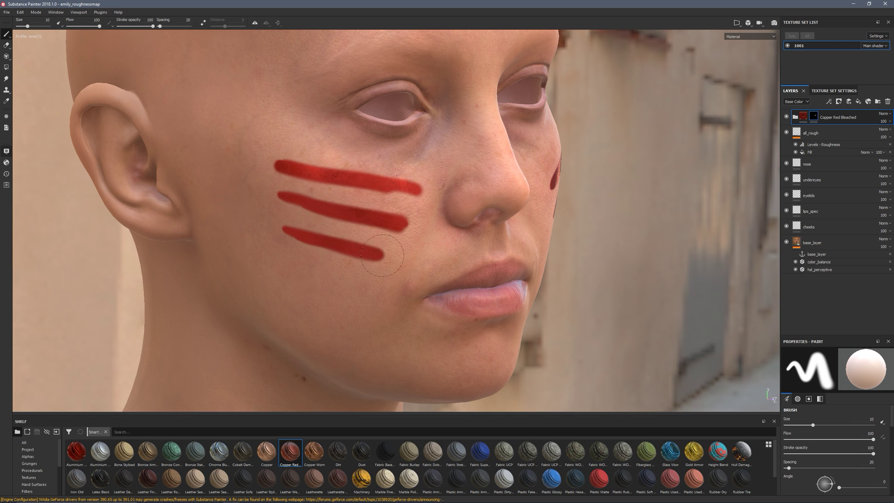
Orbit and pan around the head to inspect the striped cheeks.
{"action": "left_click_drag", "start_coordinate": [650, 277], "coordinate": [494, 296], "text": "alt"}
{"action": "middle_click_drag", "start_coordinate": [723, 263], "coordinate": [578, 214]}
{"action": "scroll", "coordinate": [641, 295], "scroll_direction": "down", "scroll_amount": 3}
{"action": "left_click_drag", "start_coordinate": [640, 295], "coordinate": [557, 212], "text": "alt"}
{"action": "middle_click_drag", "start_coordinate": [557, 211], "coordinate": [600, 267]}
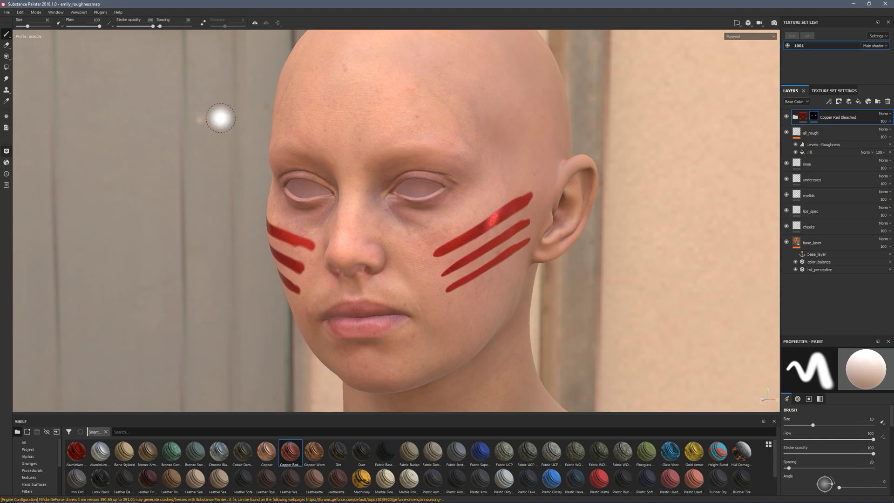
Hide the panels, reframe the head, and paint a fourth red stripe beneath the others.
{"action": "key", "text": "Tab"}
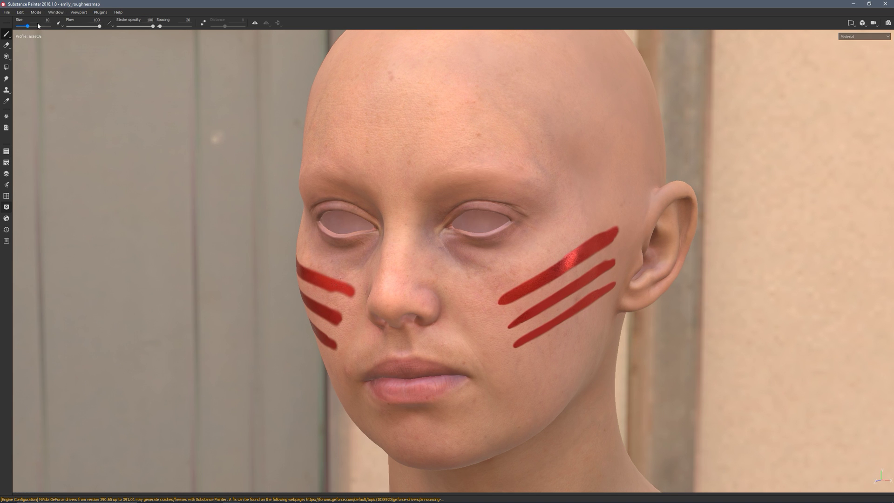
{"action": "mouse_move", "coordinate": [696, 200]}
{"action": "middle_mouse_down"}
{"action": "mouse_move", "coordinate": [618, 183]}
{"action": "mouse_move", "coordinate": [636, 182]}
{"action": "middle_mouse_up"}
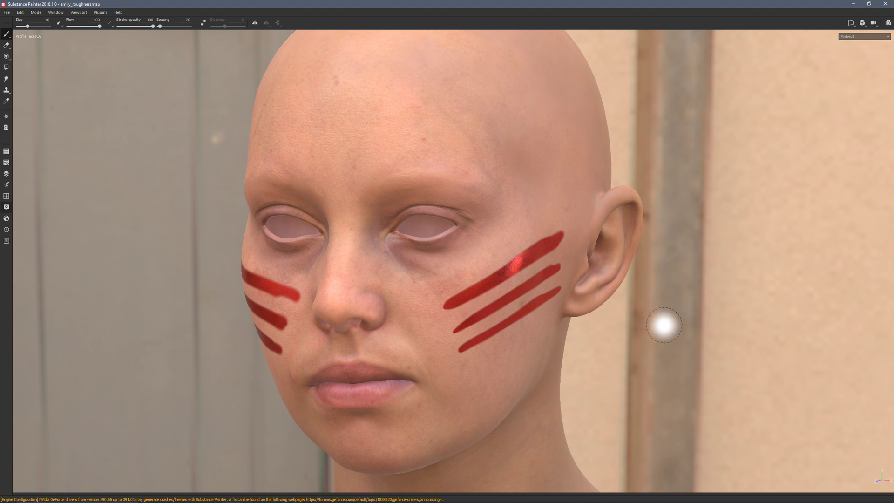
{"action": "right_click_drag", "start_coordinate": [663, 324], "coordinate": [642, 319], "text": "shift"}
{"action": "middle_click_drag", "start_coordinate": [235, 326], "coordinate": [171, 208]}
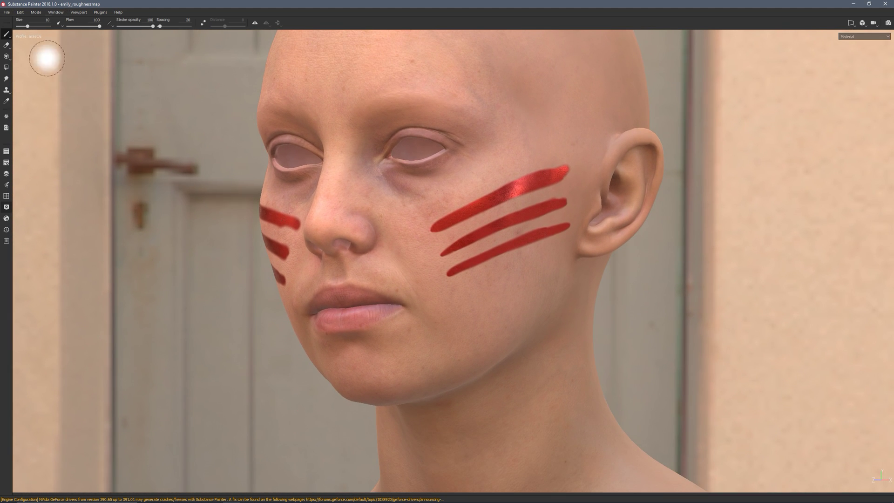
{"action": "mouse_move", "coordinate": [466, 216]}
{"action": "middle_mouse_down"}
{"action": "mouse_move", "coordinate": [280, 325]}
{"action": "mouse_move", "coordinate": [306, 345]}
{"action": "mouse_move", "coordinate": [420, 233]}
{"action": "middle_mouse_up"}
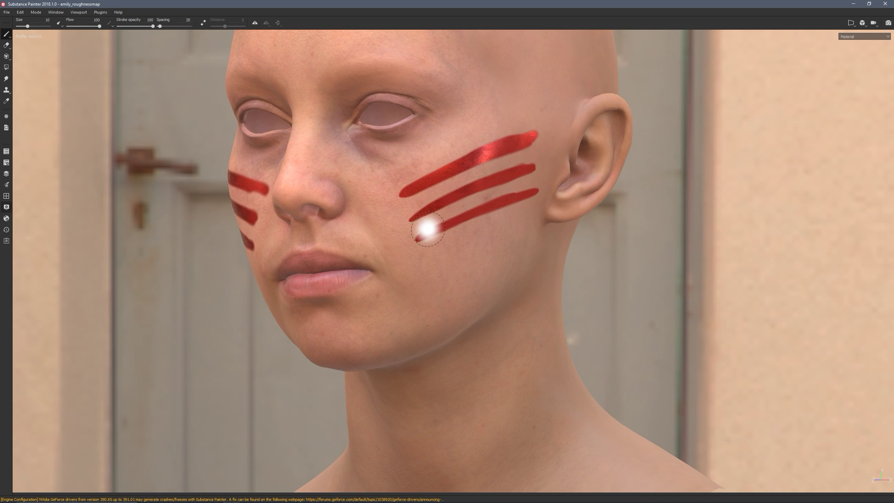
{"action": "mouse_move", "coordinate": [423, 256]}
{"action": "left_mouse_down"}
{"action": "mouse_move", "coordinate": [491, 213]}
{"action": "mouse_move", "coordinate": [514, 216]}
{"action": "left_mouse_up"}
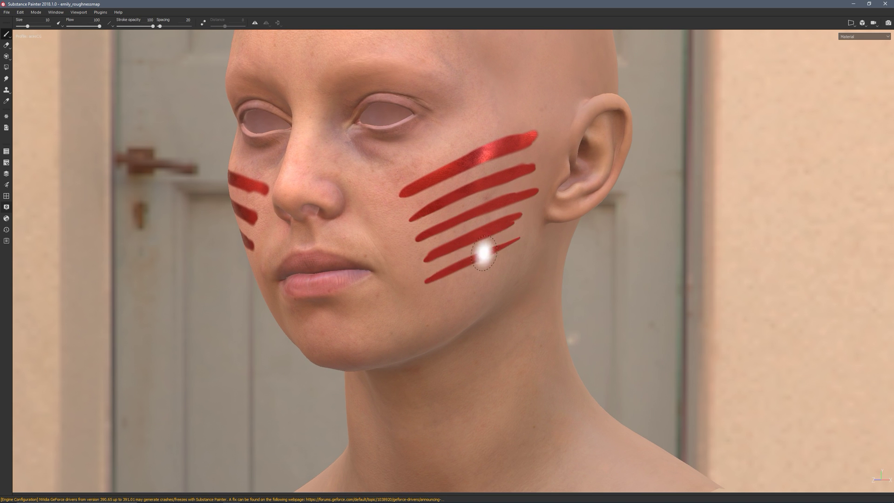
{"action": "mouse_move", "coordinate": [137, 309]}
{"action": "left_mouse_down", "text": "alt"}
{"action": "mouse_move", "coordinate": [243, 323]}
{"action": "mouse_move", "coordinate": [443, 309]}
{"action": "mouse_move", "coordinate": [273, 253]}
{"action": "mouse_move", "coordinate": [317, 257]}
{"action": "left_mouse_up", "text": "alt"}
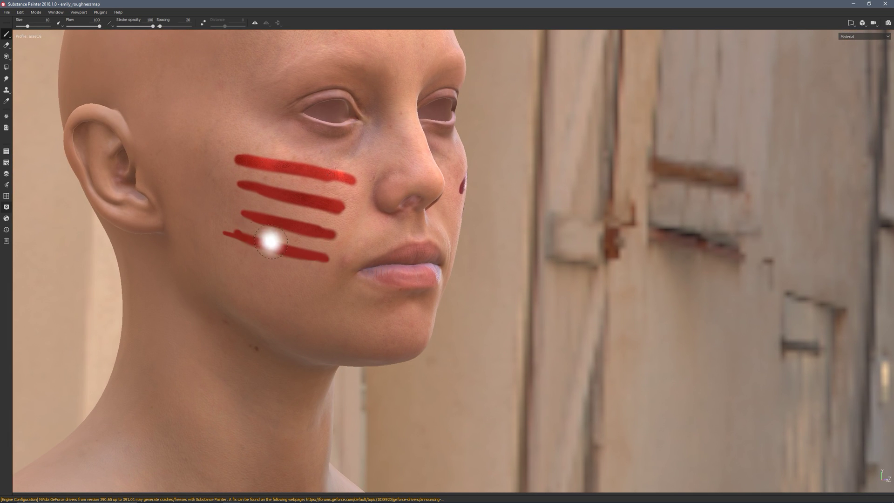
{"action": "mouse_move", "coordinate": [568, 306]}
{"action": "left_mouse_down", "text": "alt"}
{"action": "mouse_move", "coordinate": [577, 310]}
{"action": "mouse_move", "coordinate": [542, 309]}
{"action": "mouse_move", "coordinate": [638, 292]}
{"action": "left_mouse_up", "text": "alt"}
{"action": "middle_click_drag", "start_coordinate": [638, 292], "coordinate": [620, 355], "text": "alt"}
{"action": "right_click_drag", "start_coordinate": [621, 355], "coordinate": [580, 327], "text": "alt"}
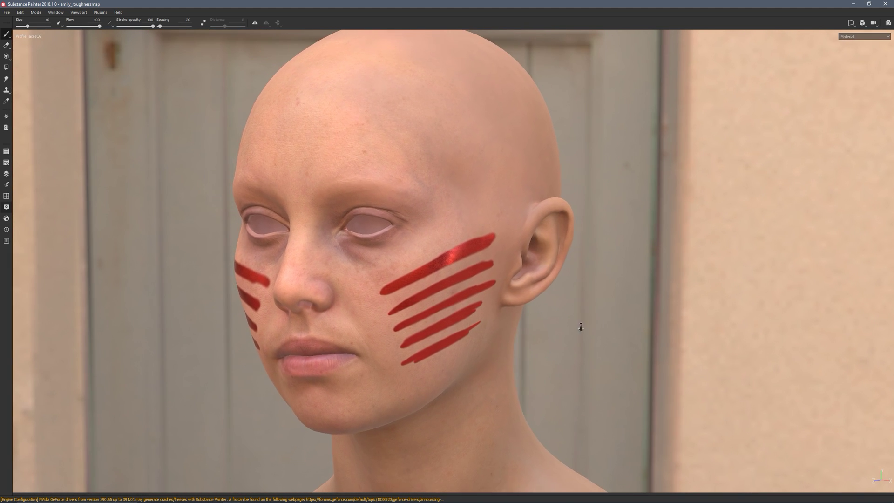
{"action": "key", "text": "Tab"}
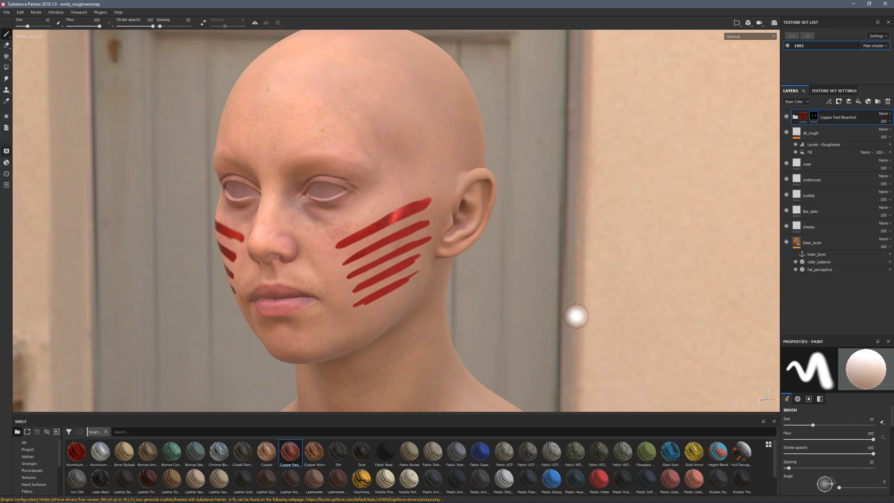
{"action": "middle_click_drag", "start_coordinate": [560, 223], "coordinate": [600, 302], "text": "alt"}
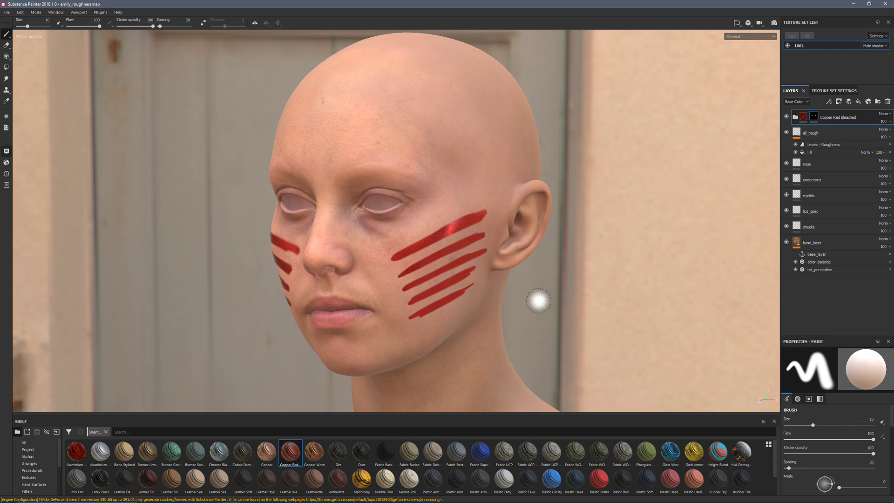
{"action": "middle_click_drag", "start_coordinate": [563, 308], "coordinate": [531, 301], "text": "alt"}
{"action": "right_click_drag", "start_coordinate": [530, 305], "coordinate": [461, 257], "text": "alt"}
{"action": "right_click_drag", "start_coordinate": [519, 272], "coordinate": [520, 301], "text": "alt"}
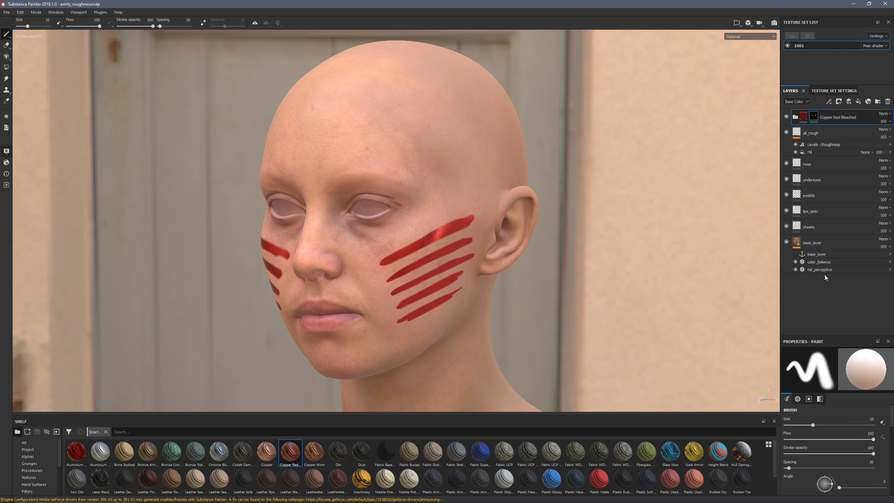
{"action": "right_click", "coordinate": [806, 282]}
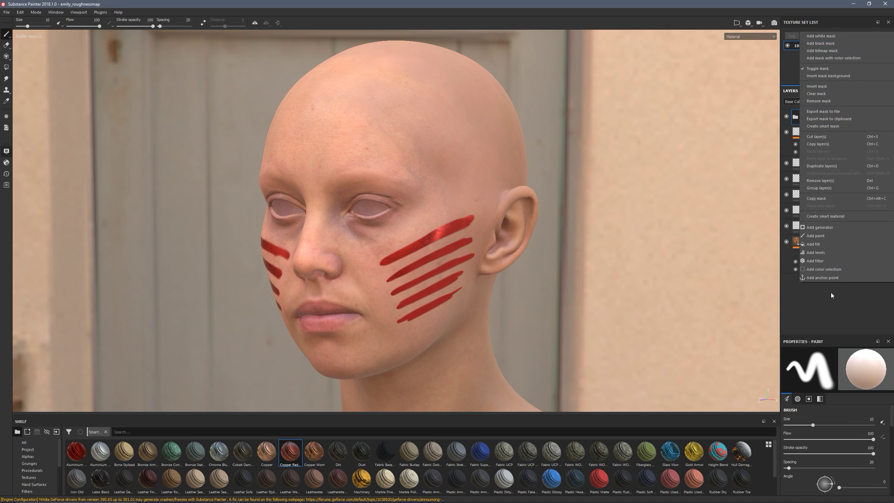
{"action": "left_click", "coordinate": [816, 311]}
{"action": "mouse_move", "coordinate": [543, 315]}
{"action": "middle_mouse_down", "text": "alt"}
{"action": "mouse_move", "coordinate": [526, 268]}
{"action": "mouse_move", "coordinate": [504, 260]}
{"action": "mouse_move", "coordinate": [517, 301]}
{"action": "mouse_move", "coordinate": [405, 316]}
{"action": "mouse_move", "coordinate": [535, 305]}
{"action": "mouse_move", "coordinate": [590, 291]}
{"action": "middle_mouse_up", "text": "alt"}
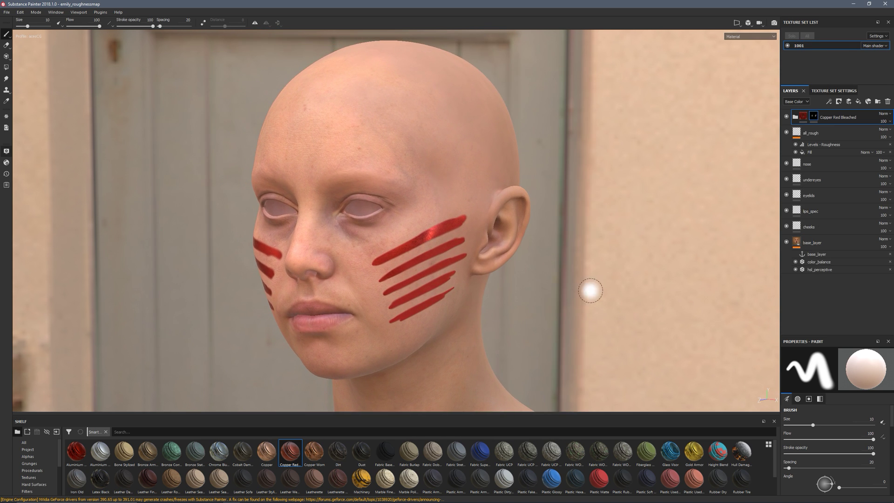
{"action": "mouse_move", "coordinate": [546, 308]}
{"action": "left_mouse_down", "text": "alt"}
{"action": "mouse_move", "coordinate": [684, 309]}
{"action": "mouse_move", "coordinate": [578, 313]}
{"action": "mouse_move", "coordinate": [614, 311]}
{"action": "mouse_move", "coordinate": [605, 305]}
{"action": "mouse_move", "coordinate": [644, 287]}
{"action": "mouse_move", "coordinate": [582, 305]}
{"action": "mouse_move", "coordinate": [638, 304]}
{"action": "mouse_move", "coordinate": [596, 301]}
{"action": "mouse_move", "coordinate": [606, 305]}
{"action": "mouse_move", "coordinate": [572, 313]}
{"action": "mouse_move", "coordinate": [578, 306]}
{"action": "left_mouse_up", "text": "alt"}
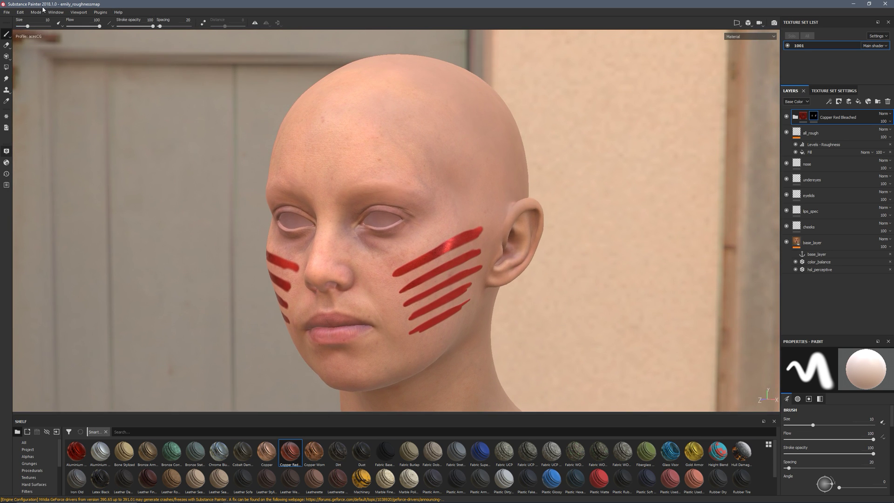
{"action": "middle_click_drag", "start_coordinate": [660, 299], "coordinate": [679, 273], "text": "alt"}
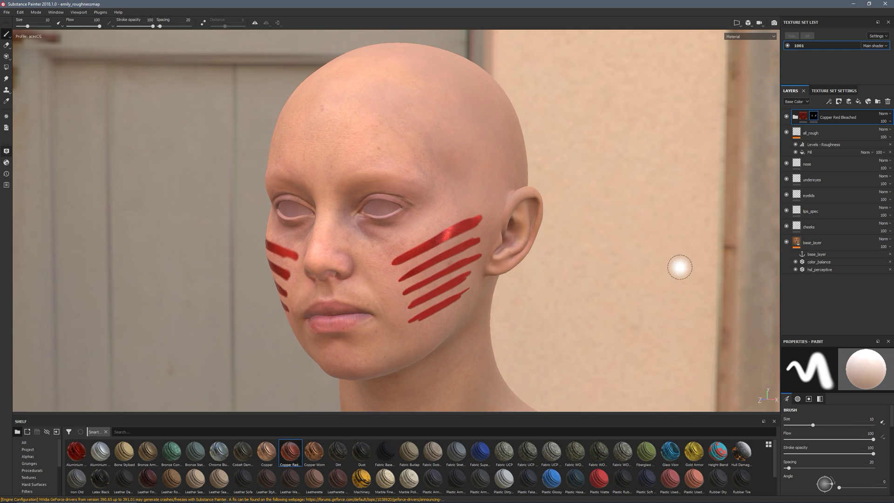